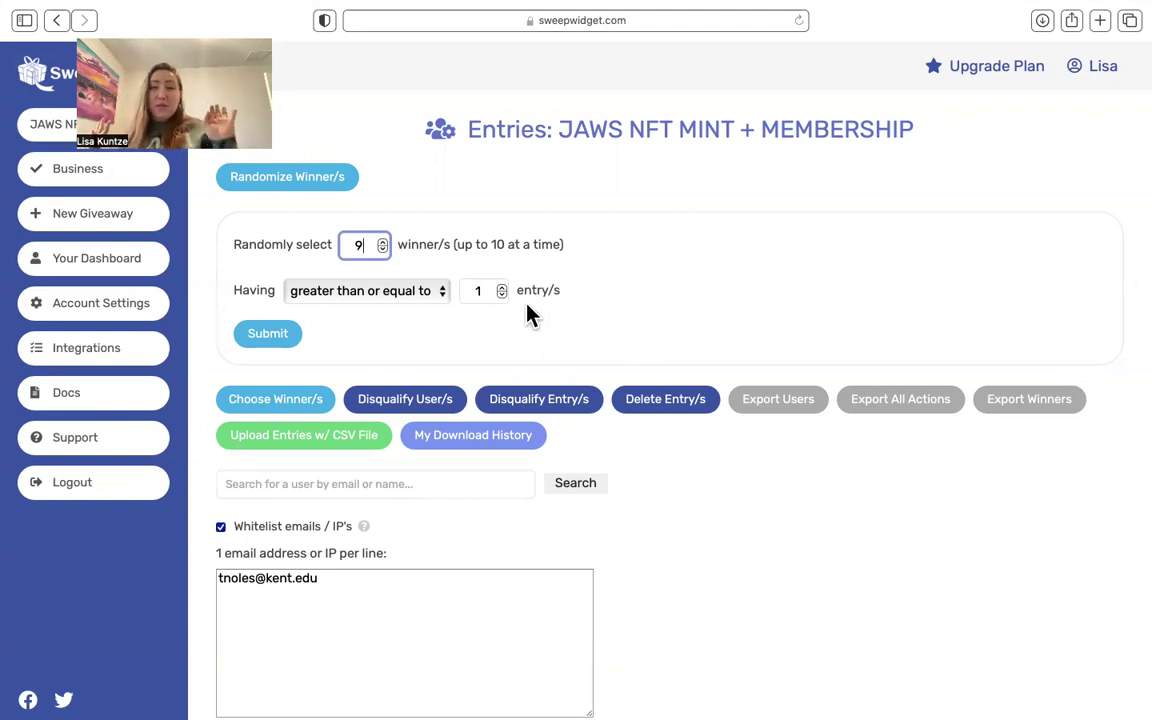
- Randomly draw 2 winners having greater than or equal to 1 entry
{"action": "left_click", "coordinate": [382, 249]}
{"action": "left_click", "coordinate": [382, 249]}
{"action": "left_click", "coordinate": [382, 249]}
{"action": "left_click", "coordinate": [382, 249]}
{"action": "left_click", "coordinate": [382, 249]}
{"action": "left_click", "coordinate": [382, 249]}
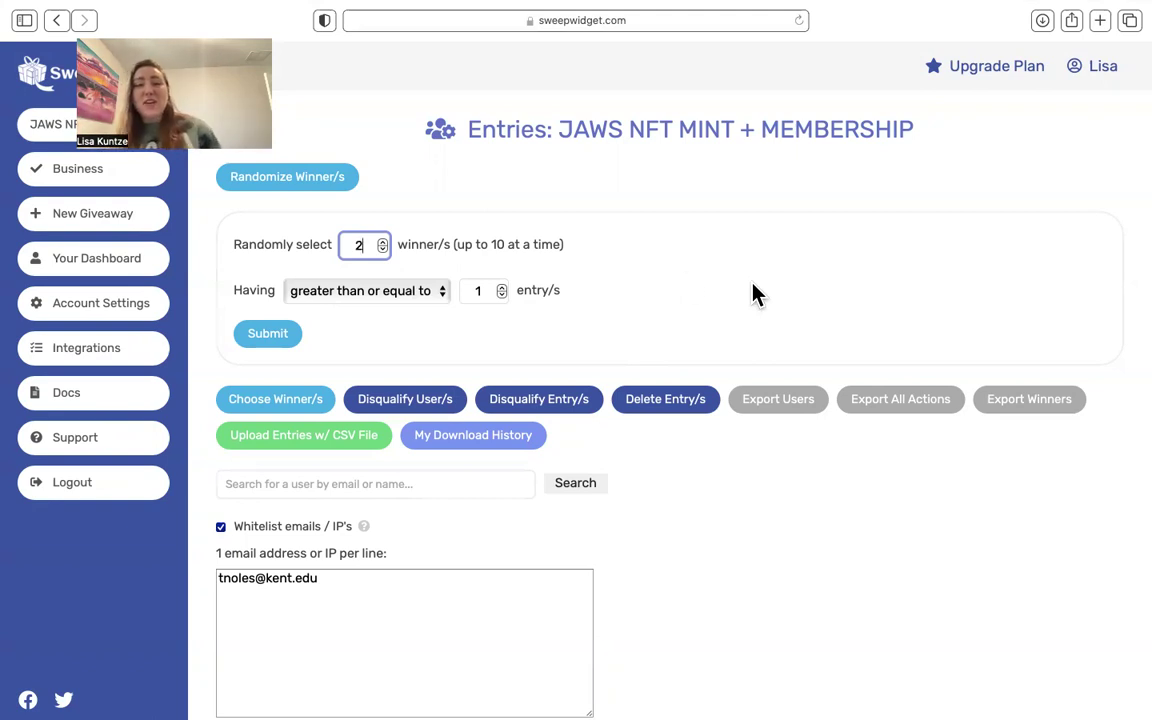
{"action": "left_click", "coordinate": [420, 292]}
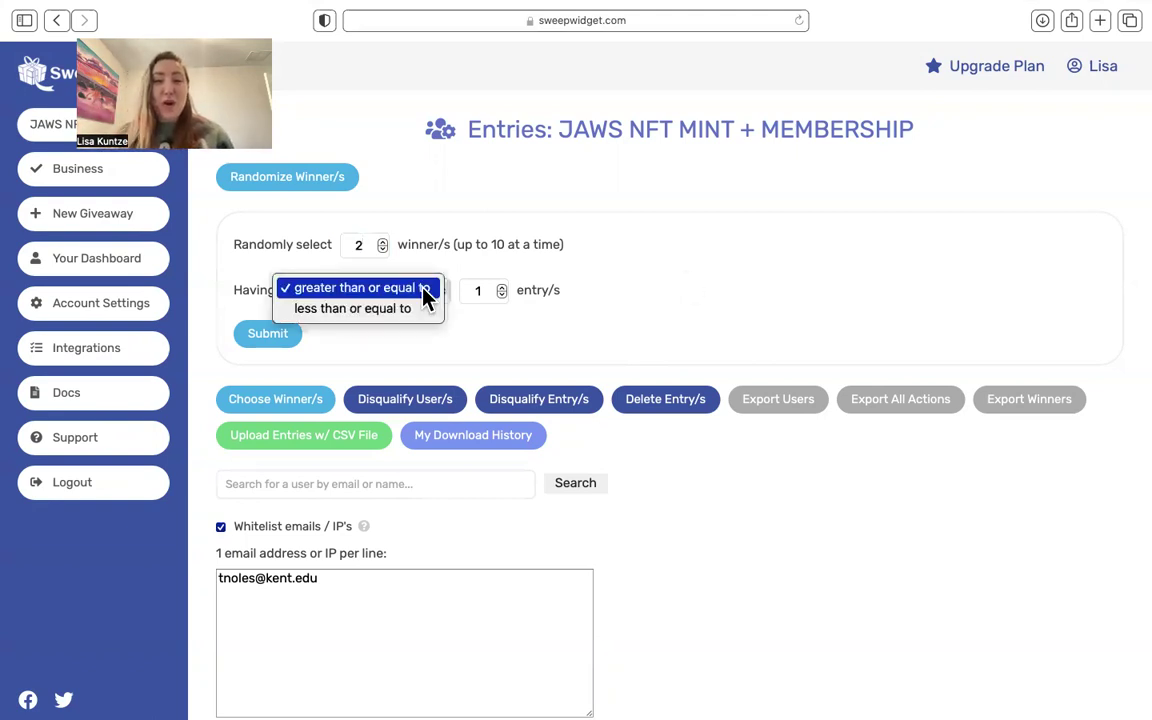
{"action": "left_click", "coordinate": [524, 340]}
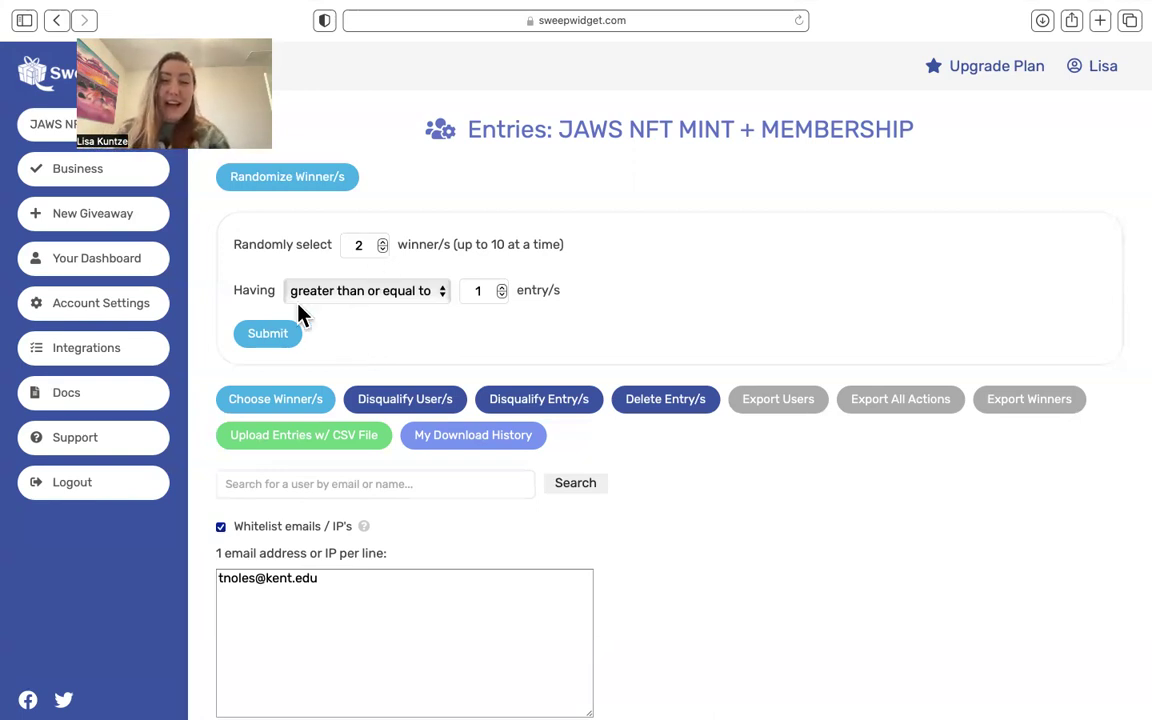
{"action": "left_click", "coordinate": [281, 335]}
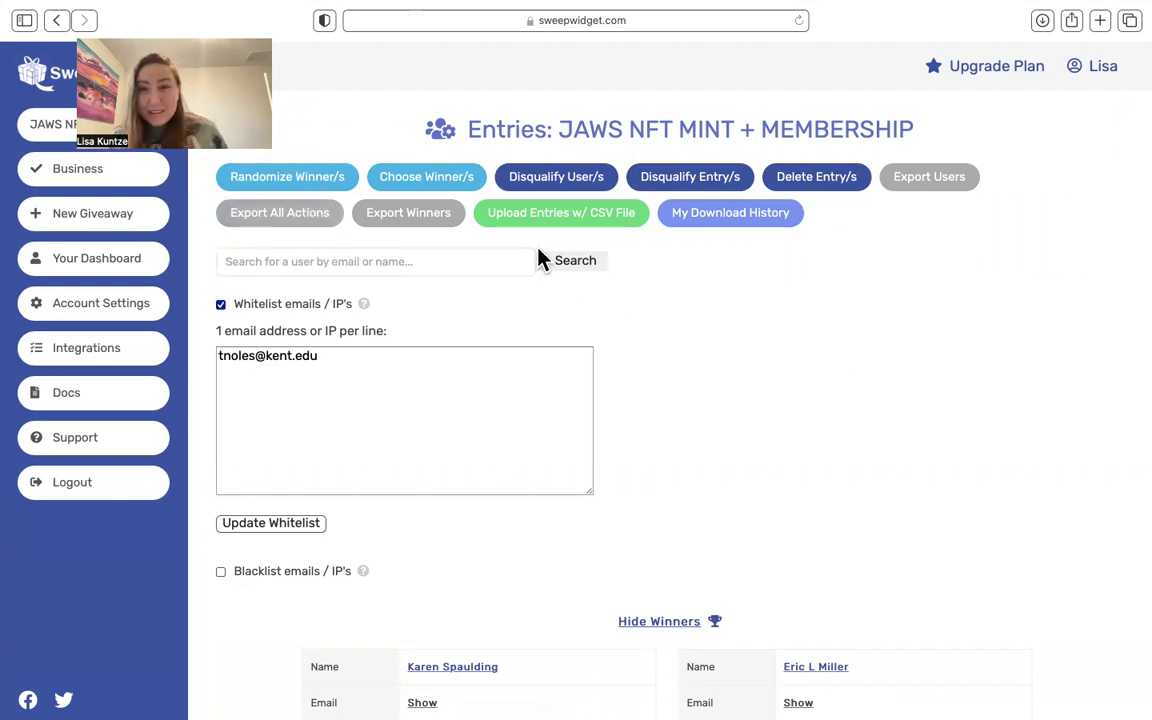
- Set both drawn winners to be displayed with their full name, starting with the second winner
{"action": "scroll", "coordinate": [499, 260], "scroll_direction": "down", "scroll_amount": 3}
{"action": "scroll", "coordinate": [615, 400], "scroll_direction": "down", "scroll_amount": 2}
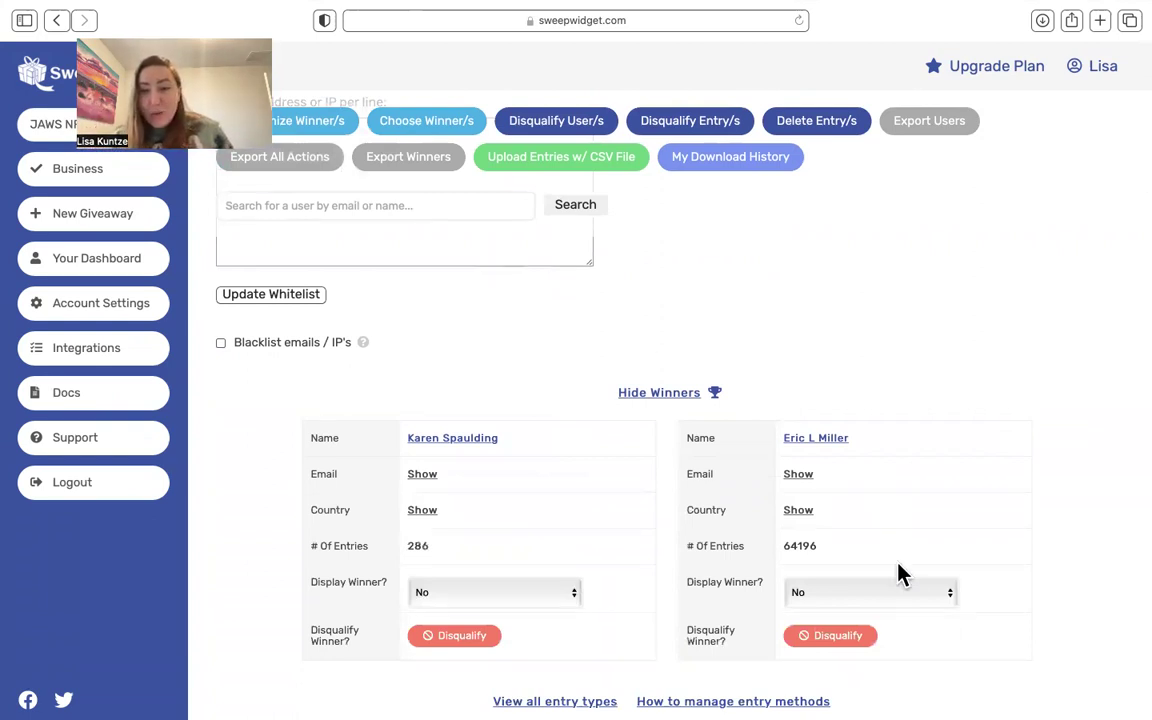
{"action": "left_click", "coordinate": [935, 594]}
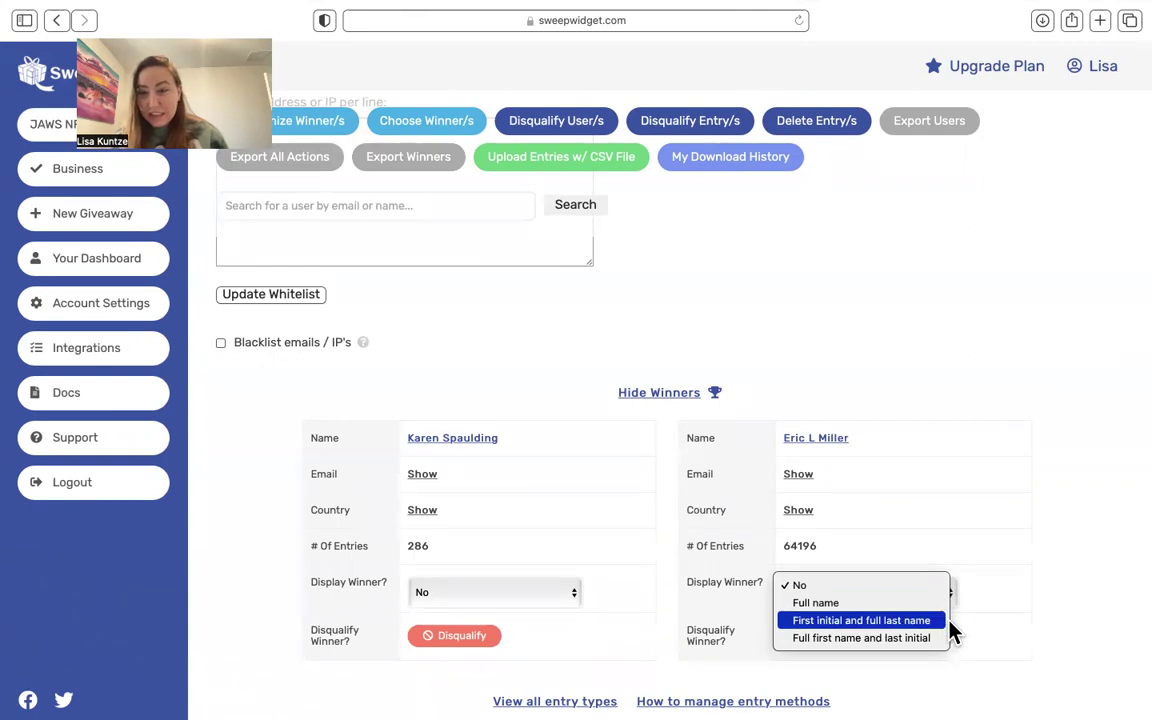
{"action": "left_click", "coordinate": [930, 603]}
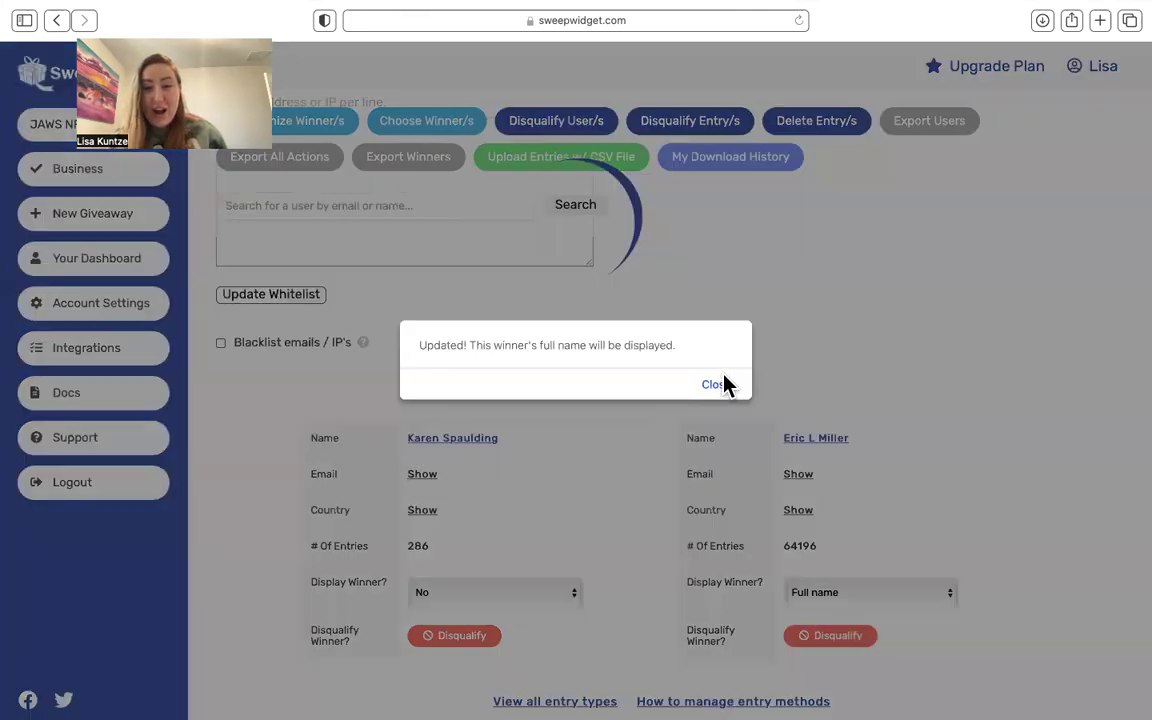
{"action": "left_click", "coordinate": [720, 386]}
{"action": "left_click", "coordinate": [559, 585]}
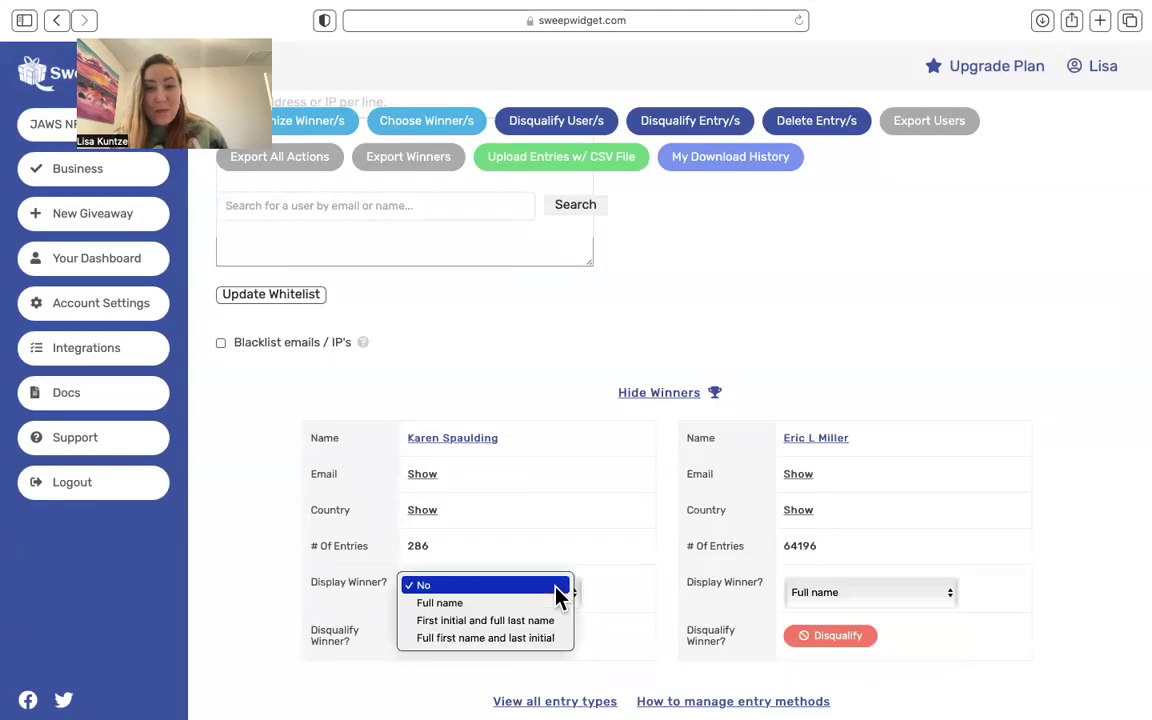
{"action": "left_click", "coordinate": [543, 605]}
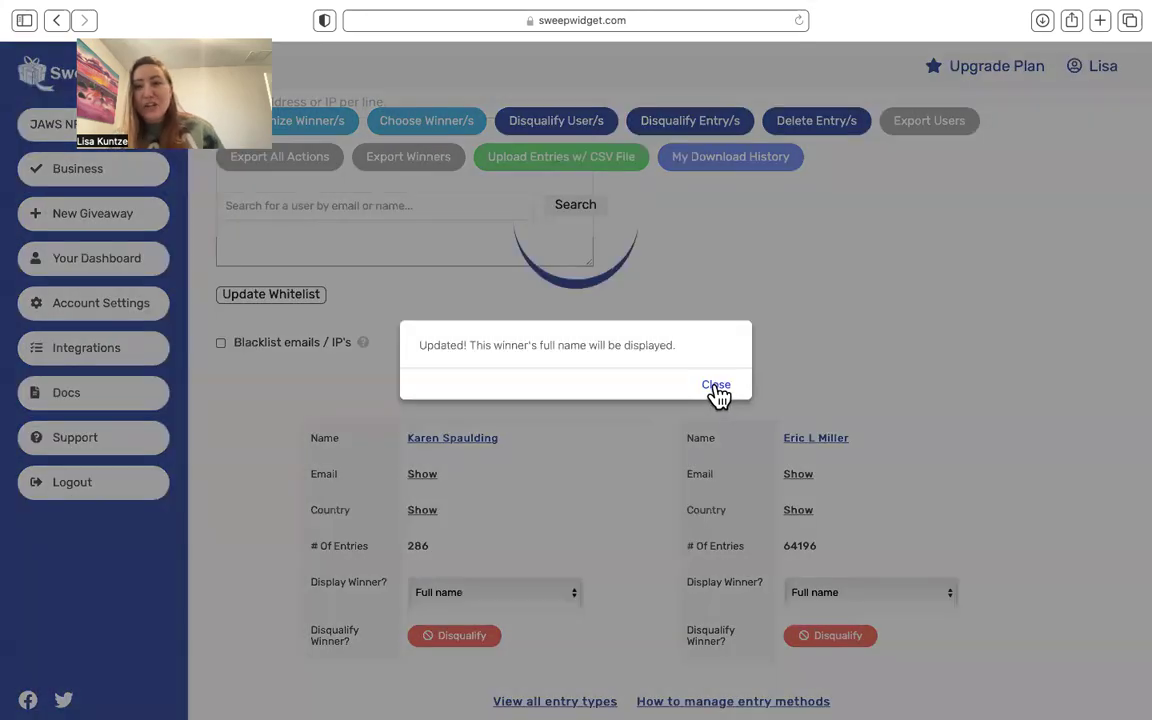
{"action": "left_click", "coordinate": [717, 389]}
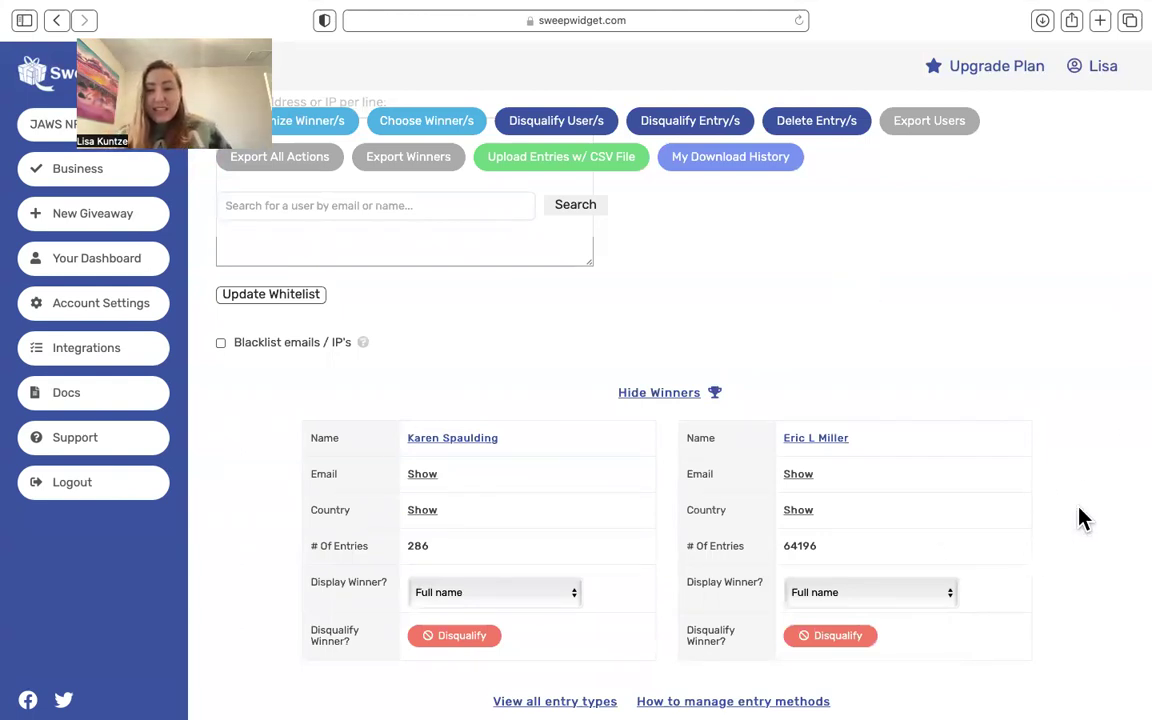
{"action": "left_click", "coordinate": [490, 592]}
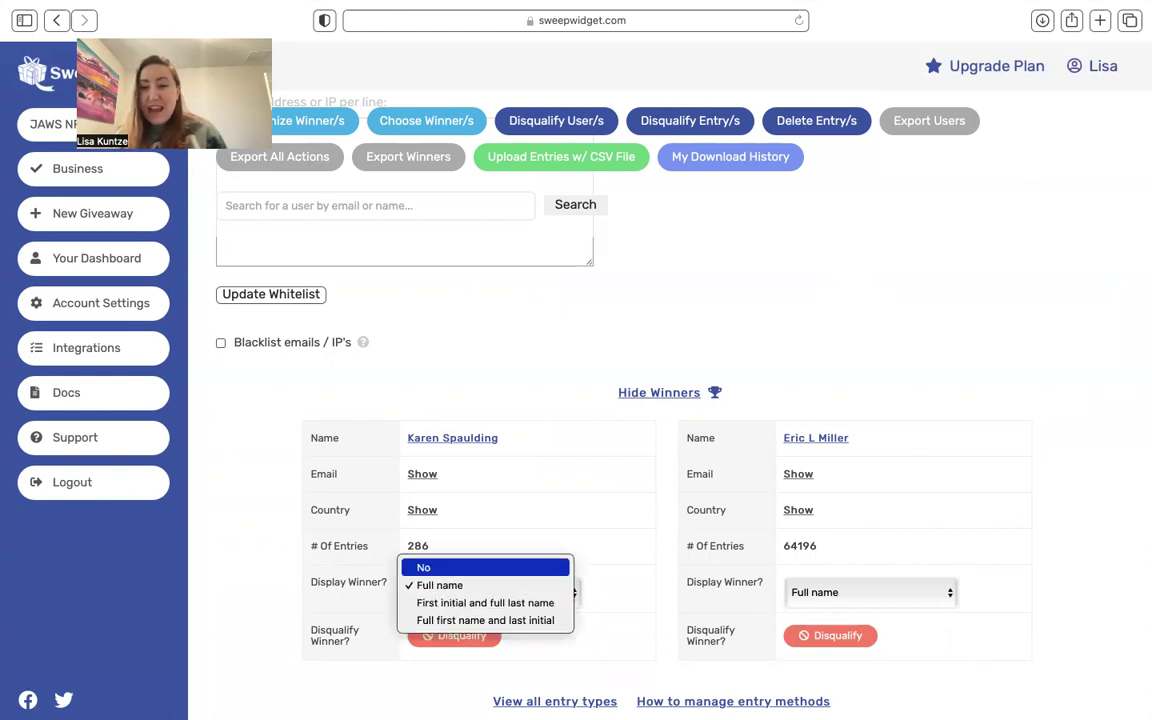
{"action": "left_click", "coordinate": [866, 324]}
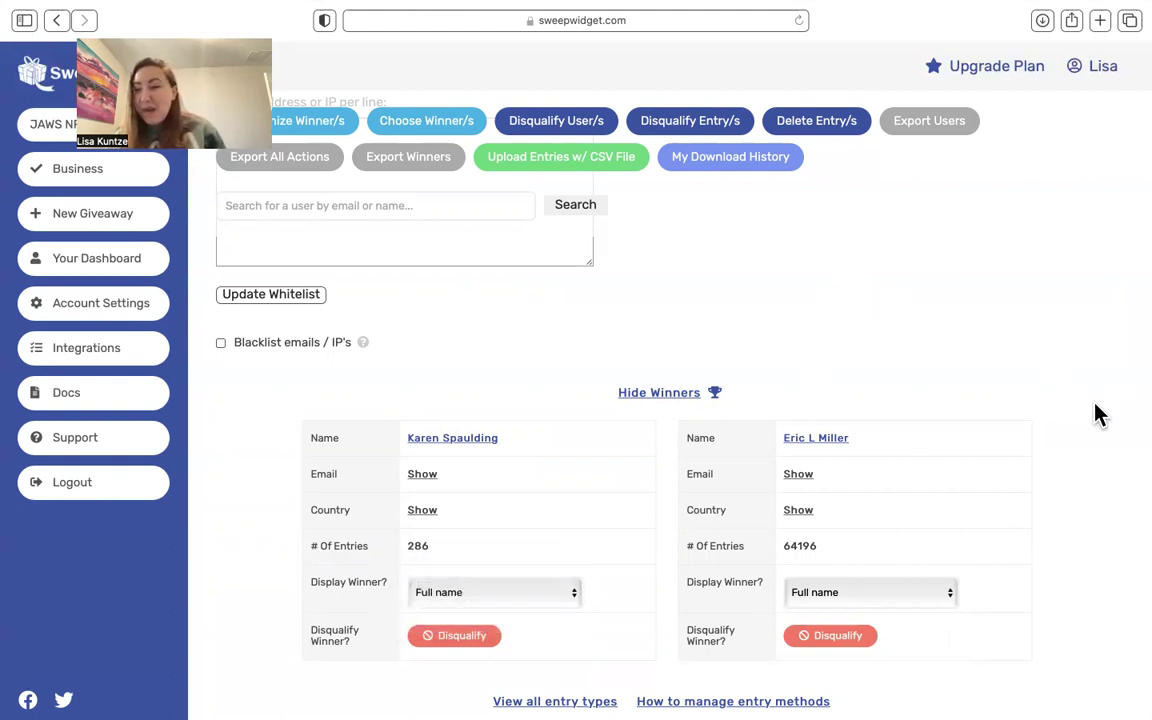
{"action": "left_click", "coordinate": [490, 592]}
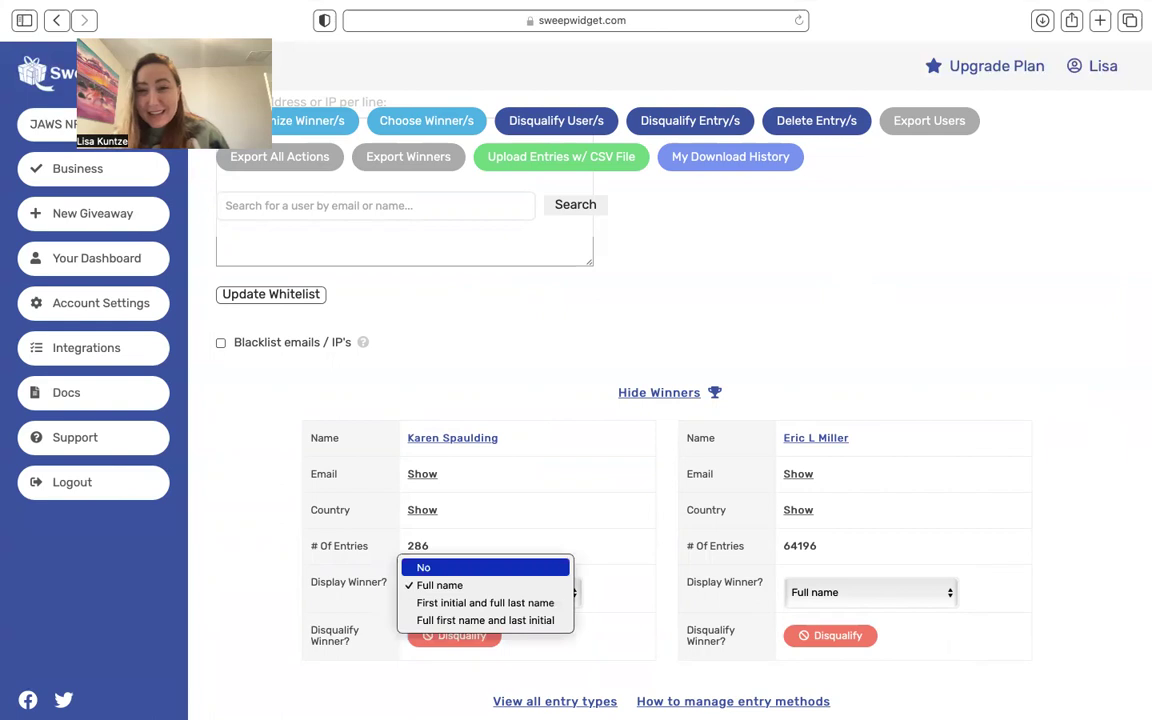
{"action": "left_click", "coordinate": [869, 352]}
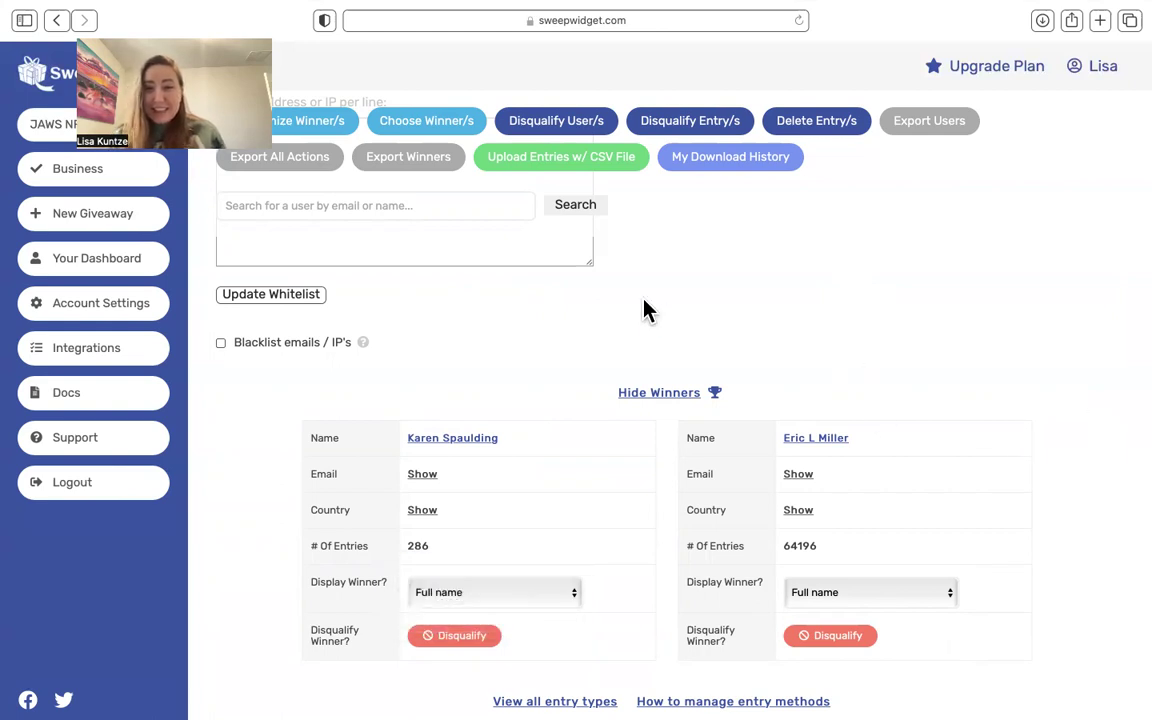
{"action": "left_click", "coordinate": [490, 592]}
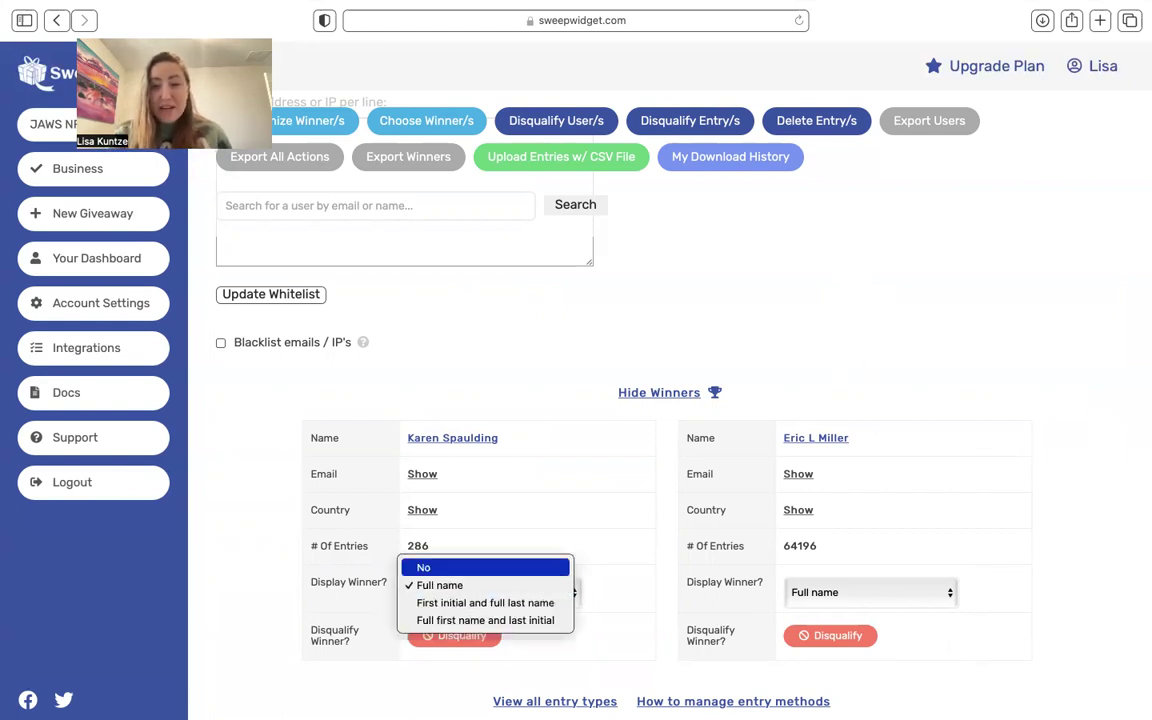
{"action": "left_click", "coordinate": [726, 258]}
{"action": "left_click", "coordinate": [490, 592]}
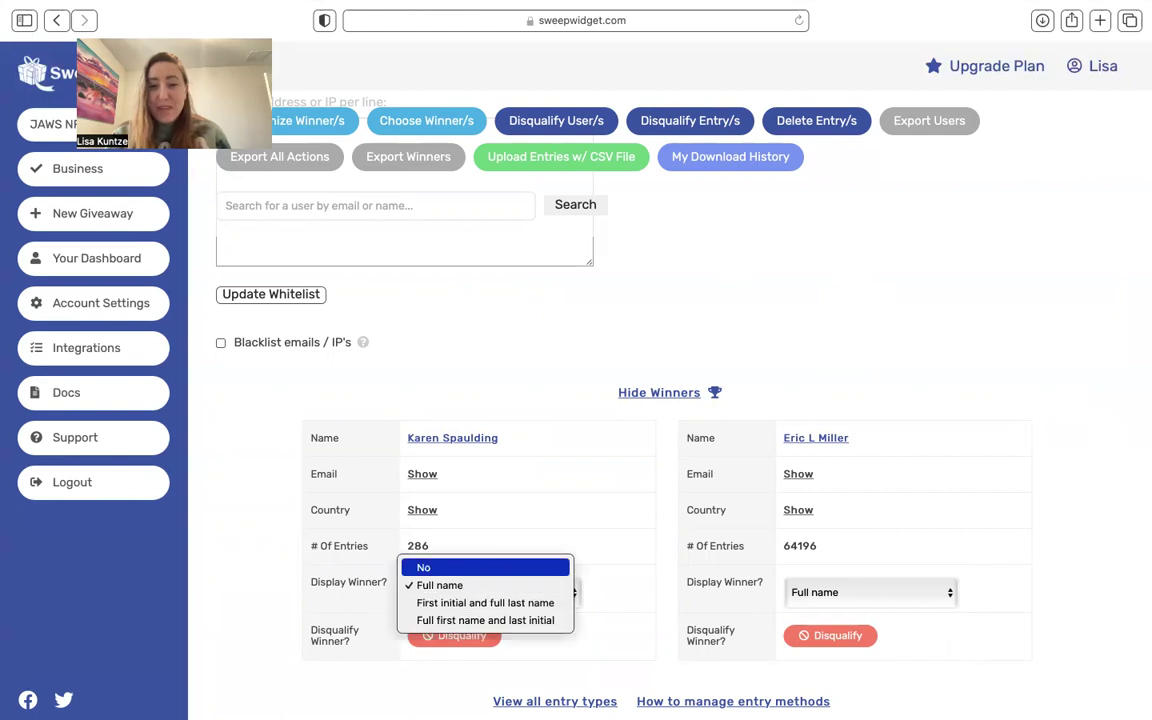
{"action": "left_click", "coordinate": [977, 418]}
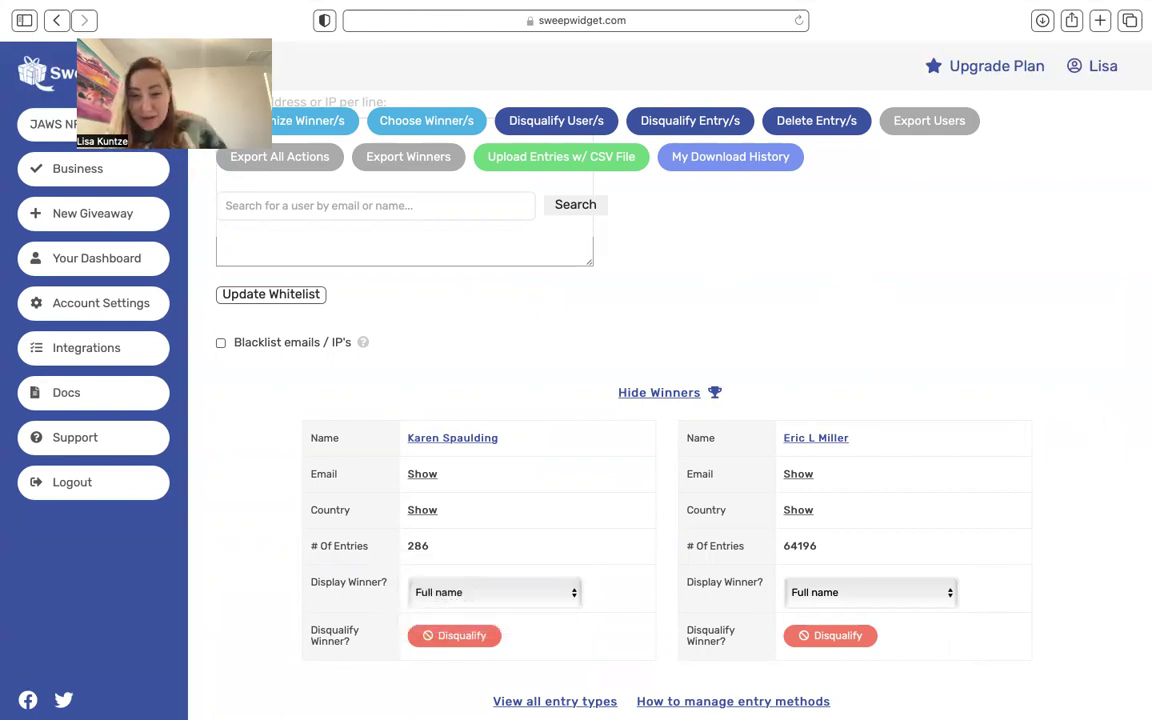
- Randomly draw 7 more winners having greater than or equal to 1 entry
{"action": "left_click", "coordinate": [329, 131]}
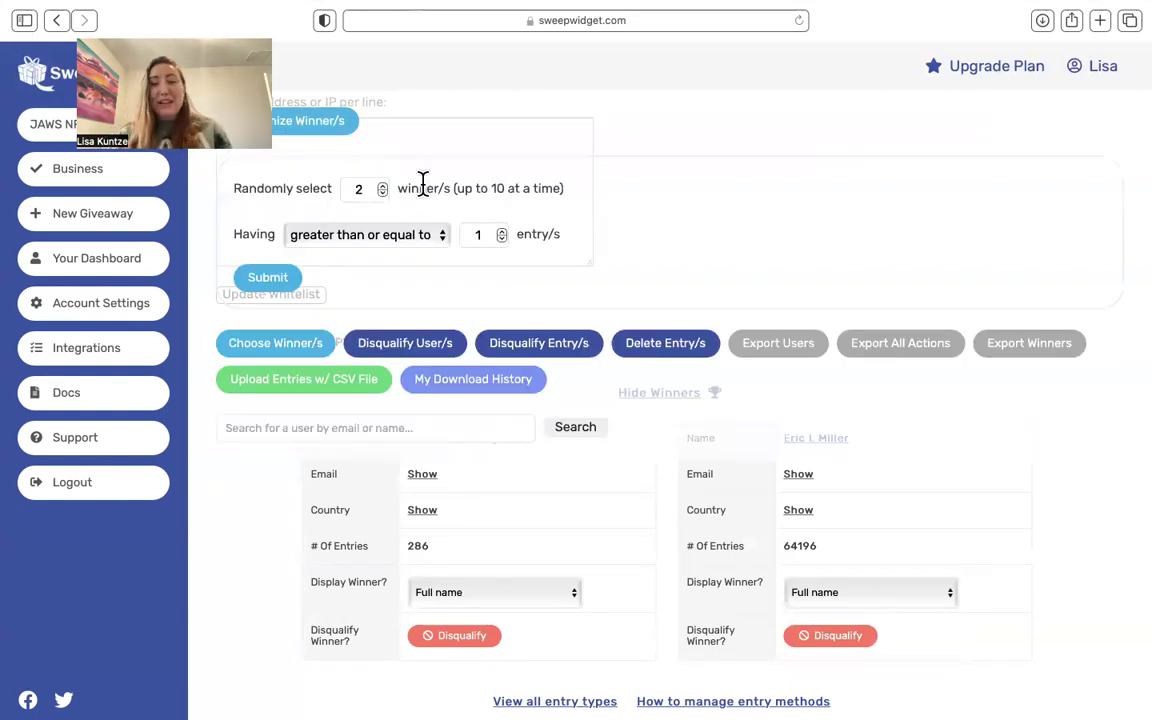
{"action": "left_click", "coordinate": [383, 185]}
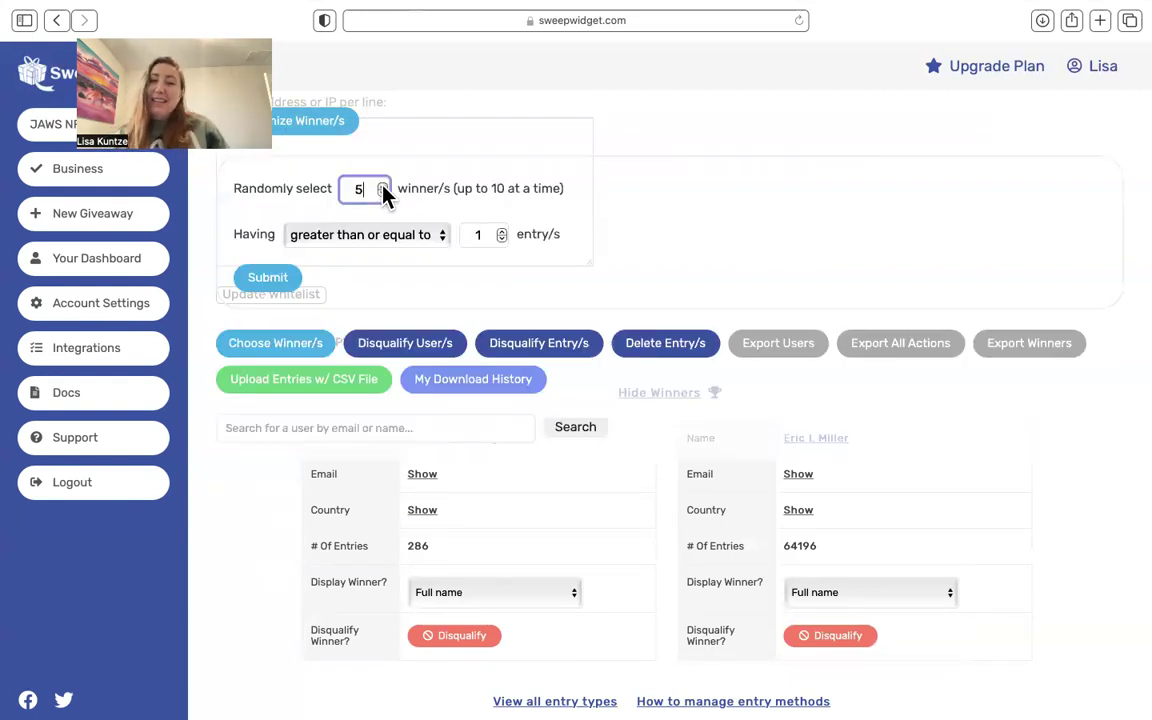
{"action": "left_click", "coordinate": [383, 186]}
{"action": "left_click", "coordinate": [501, 231]}
{"action": "left_click", "coordinate": [501, 231]}
{"action": "left_click", "coordinate": [501, 231]}
{"action": "left_click", "coordinate": [501, 231]}
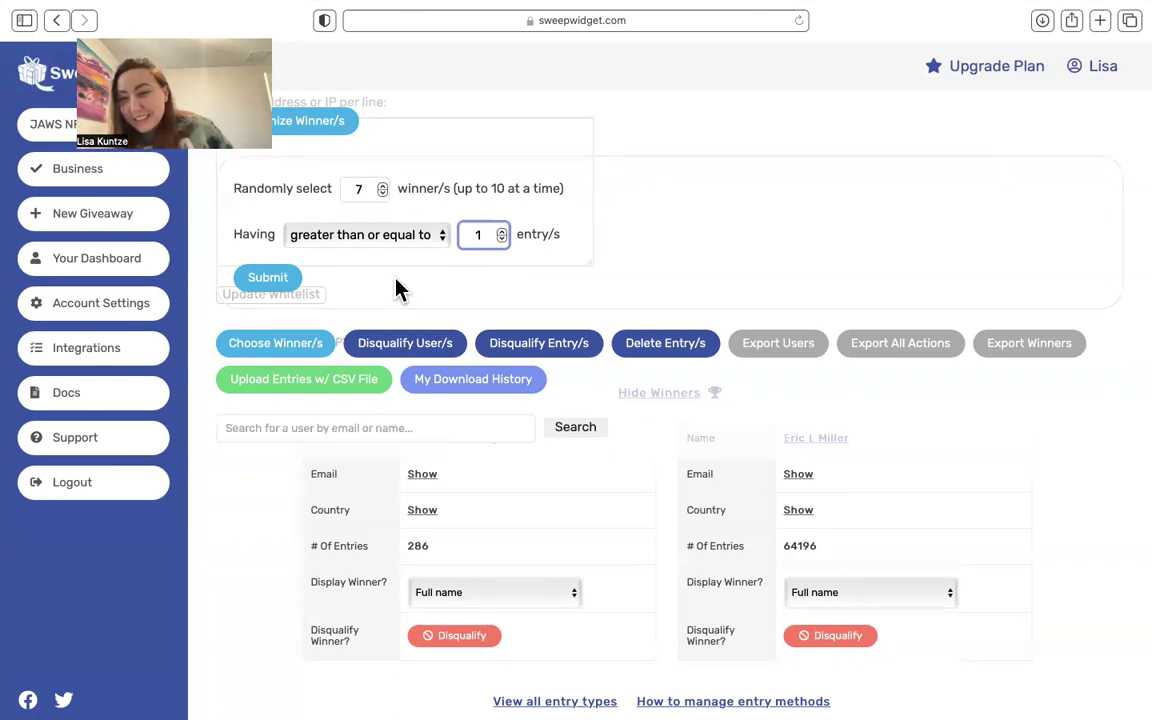
{"action": "left_click", "coordinate": [269, 281]}
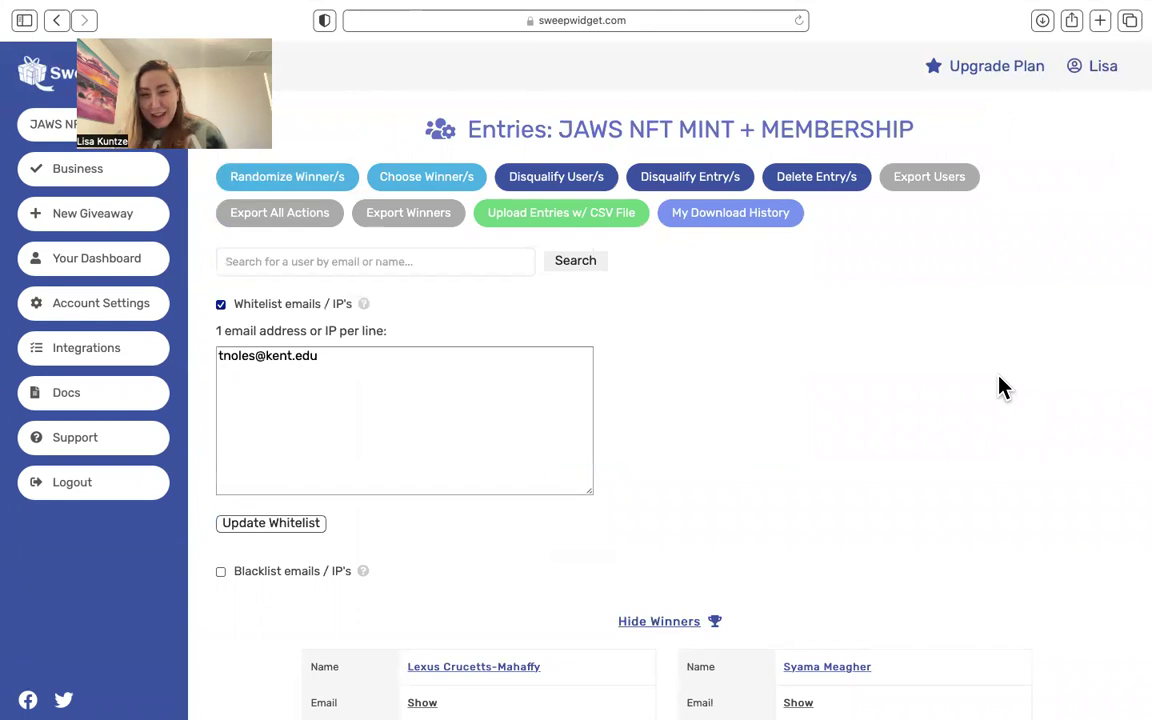
- Set the winner display to Full name for the two winners in the first row of the new draw
{"action": "scroll", "coordinate": [1003, 388], "scroll_direction": "down", "scroll_amount": 5}
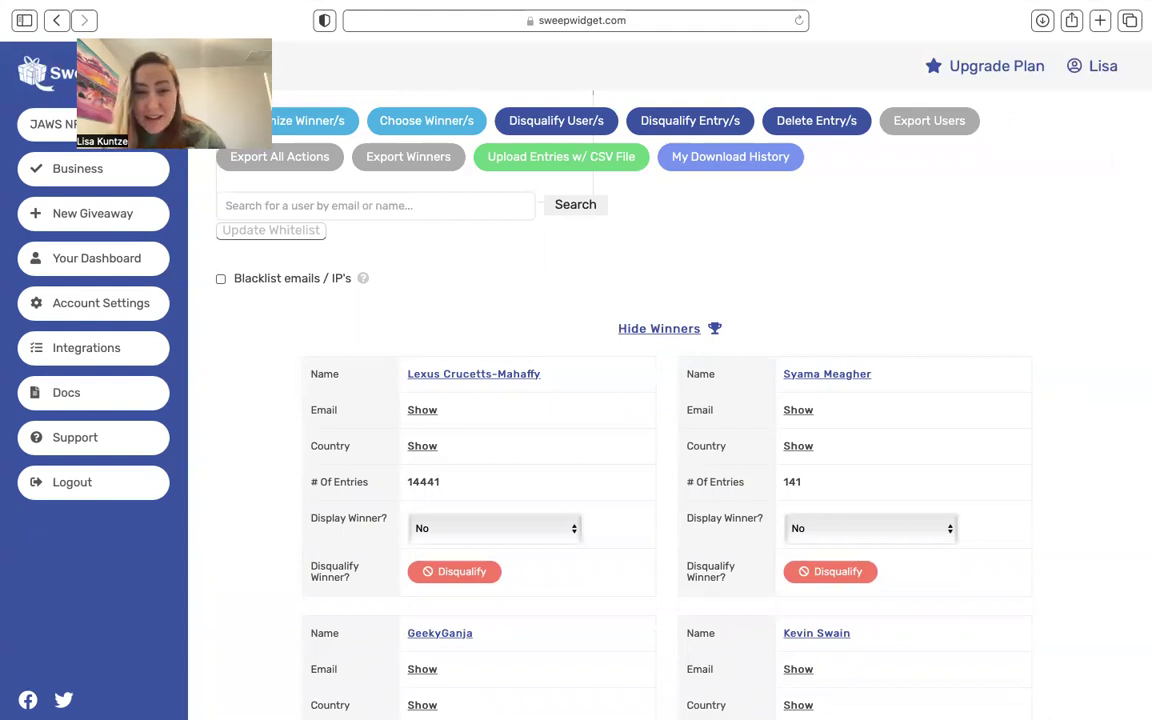
{"action": "scroll", "coordinate": [660, 420], "scroll_direction": "down", "scroll_amount": 2}
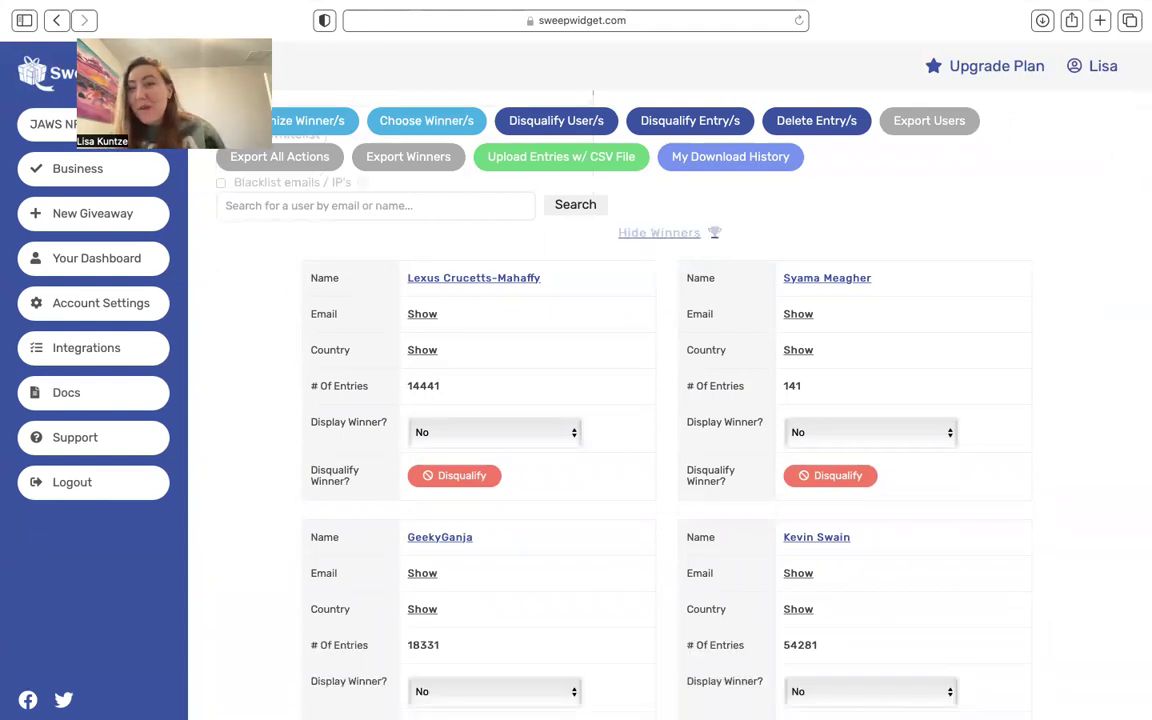
{"action": "scroll", "coordinate": [660, 420], "scroll_direction": "down", "scroll_amount": 2}
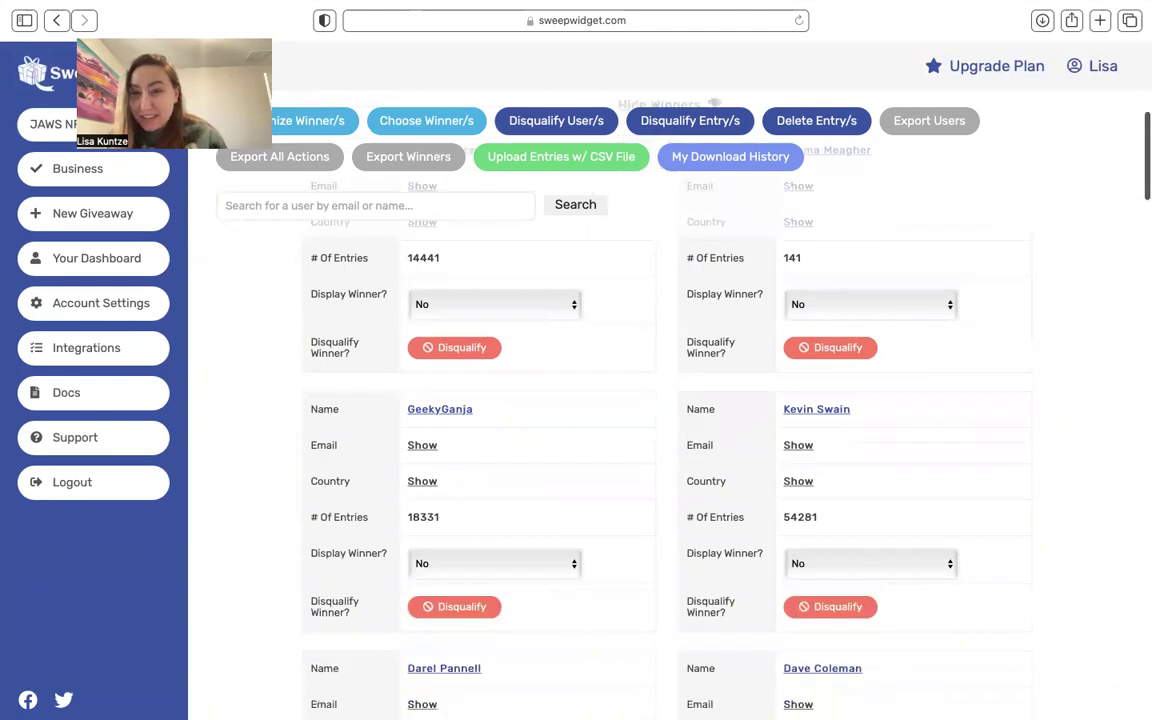
{"action": "scroll", "coordinate": [660, 420], "scroll_direction": "up", "scroll_amount": 2}
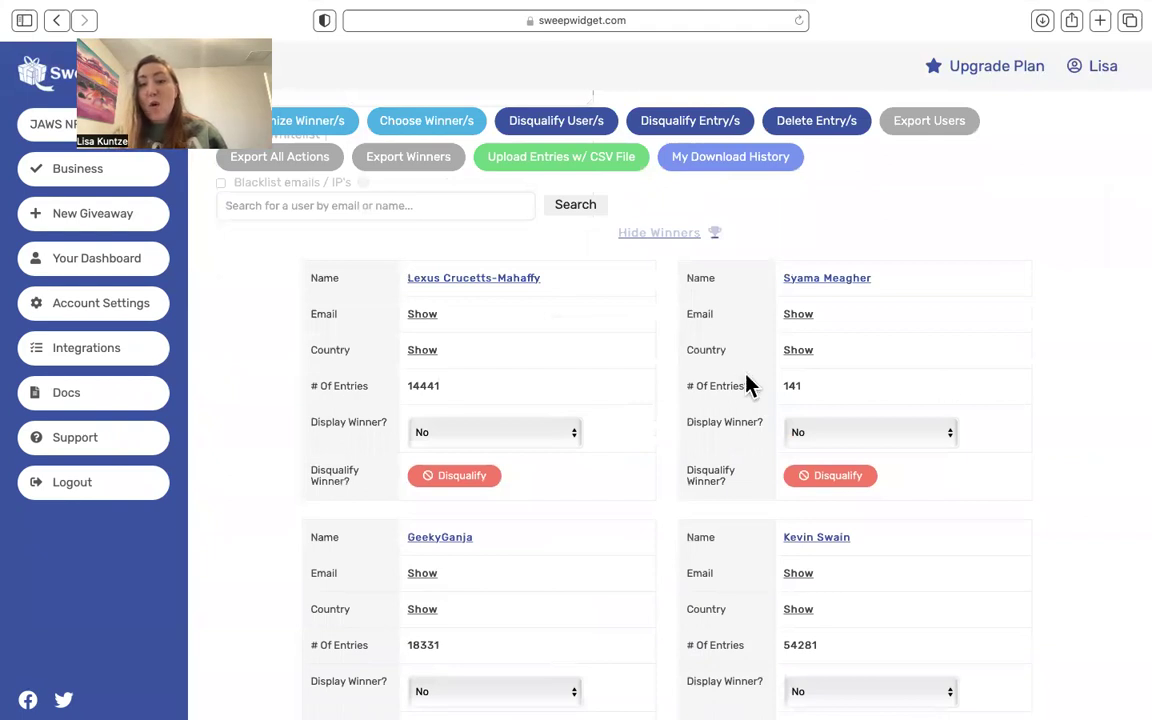
{"action": "left_click", "coordinate": [545, 432]}
{"action": "left_click", "coordinate": [540, 445]}
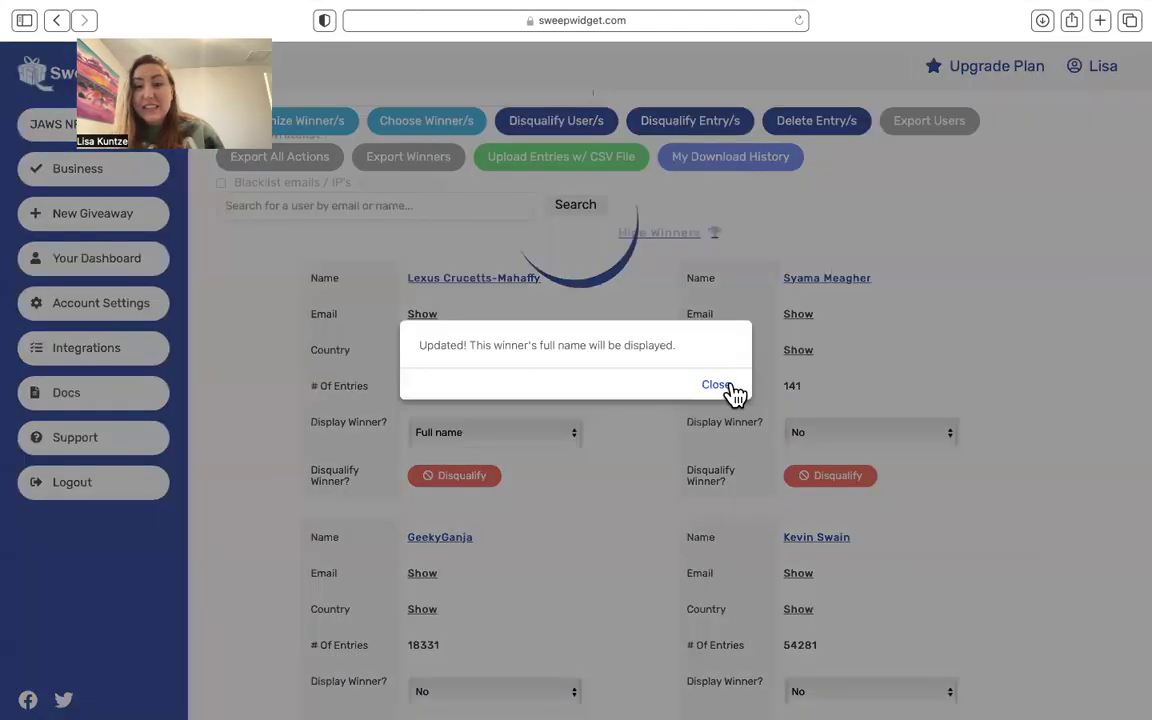
{"action": "left_click", "coordinate": [730, 393]}
{"action": "left_click", "coordinate": [932, 440]}
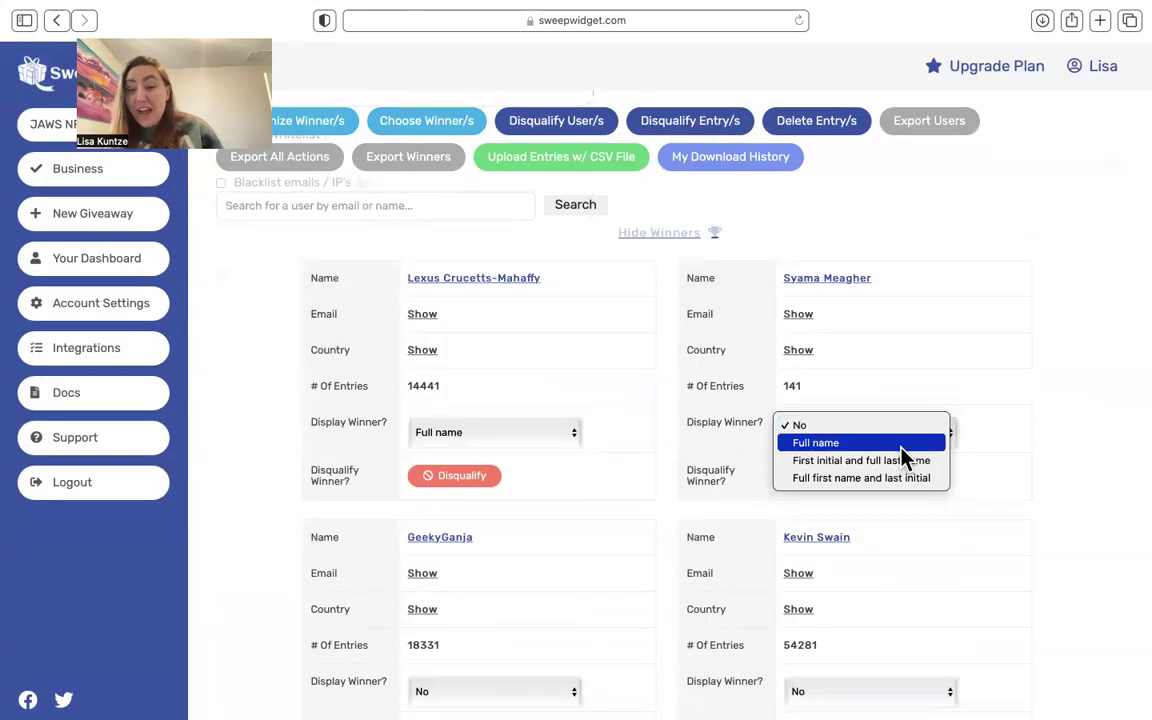
{"action": "left_click", "coordinate": [815, 441]}
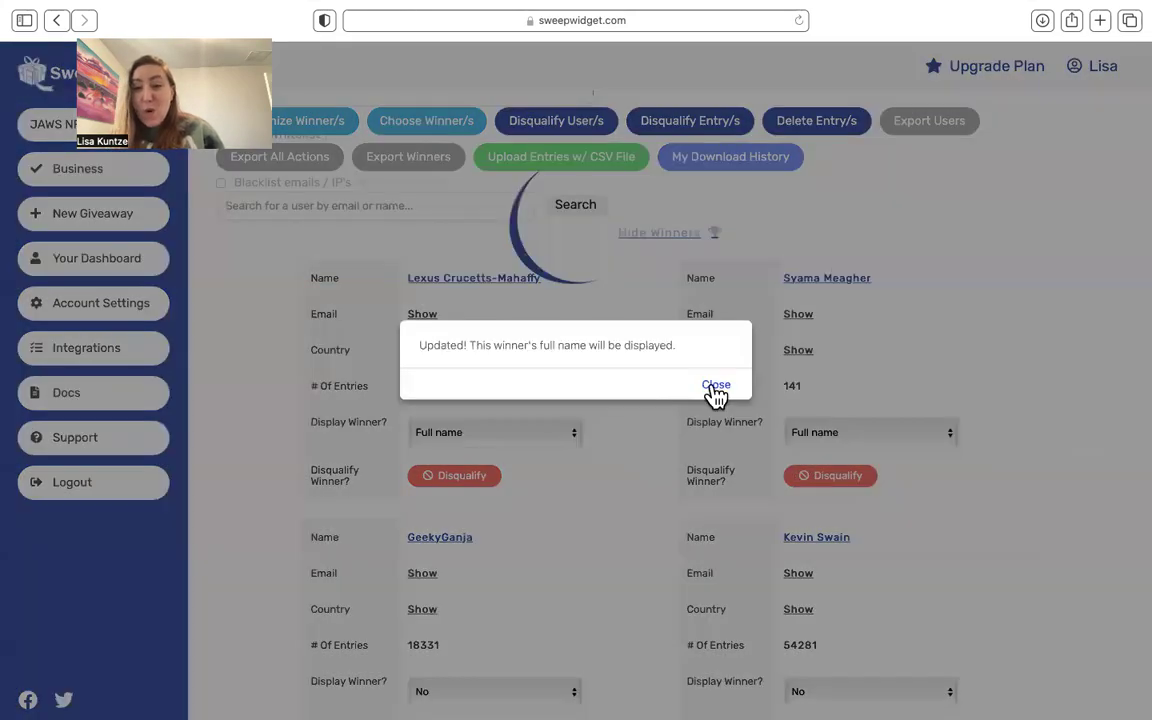
{"action": "left_click", "coordinate": [718, 391]}
{"action": "left_click", "coordinate": [870, 432]}
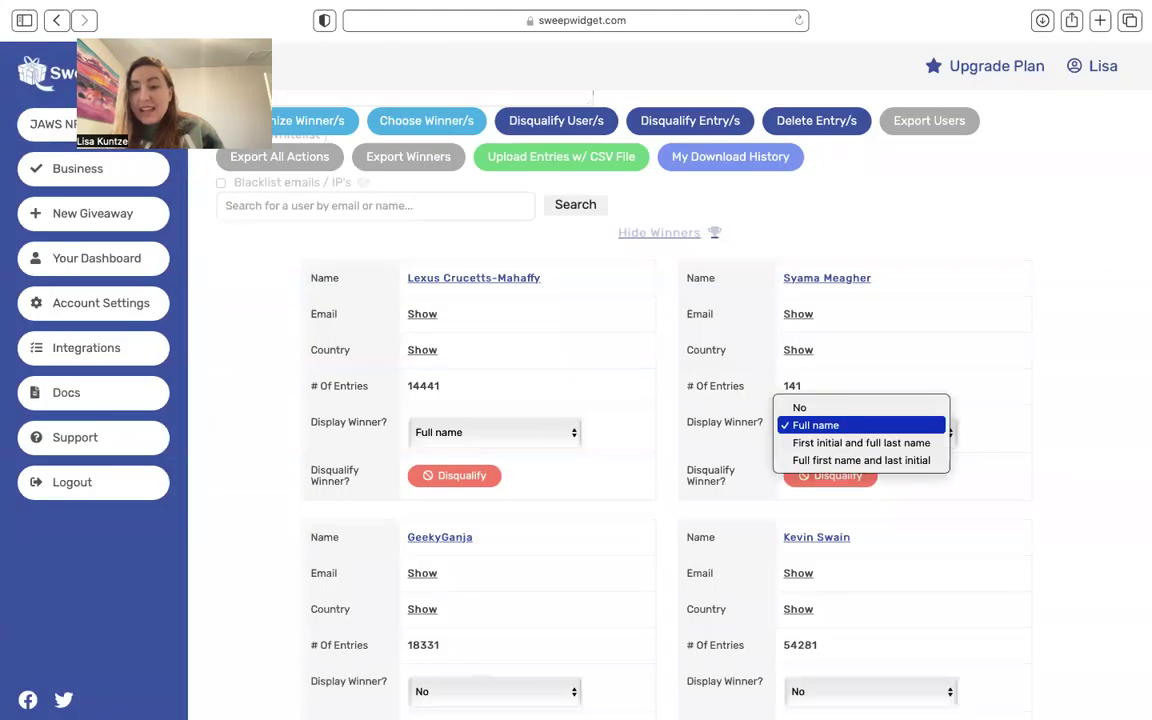
{"action": "left_click", "coordinate": [1055, 430]}
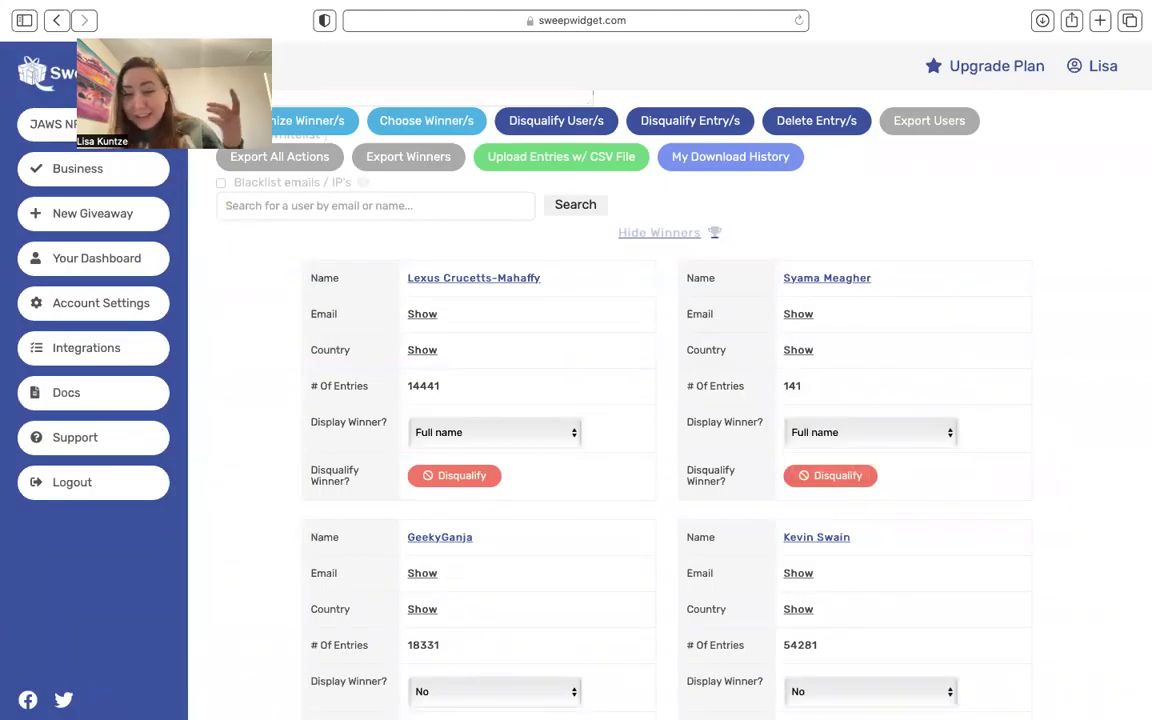
- Set the winner display to Full name for the two winners in the second row of the list
{"action": "left_click", "coordinate": [490, 691]}
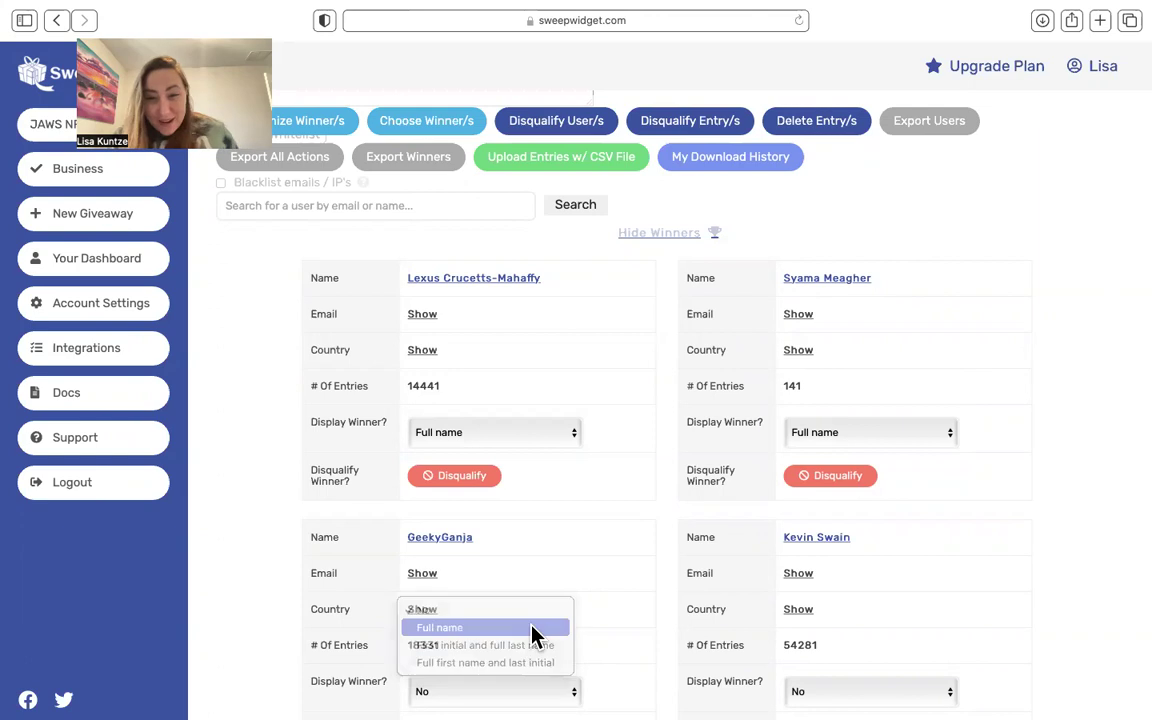
{"action": "left_click", "coordinate": [535, 630]}
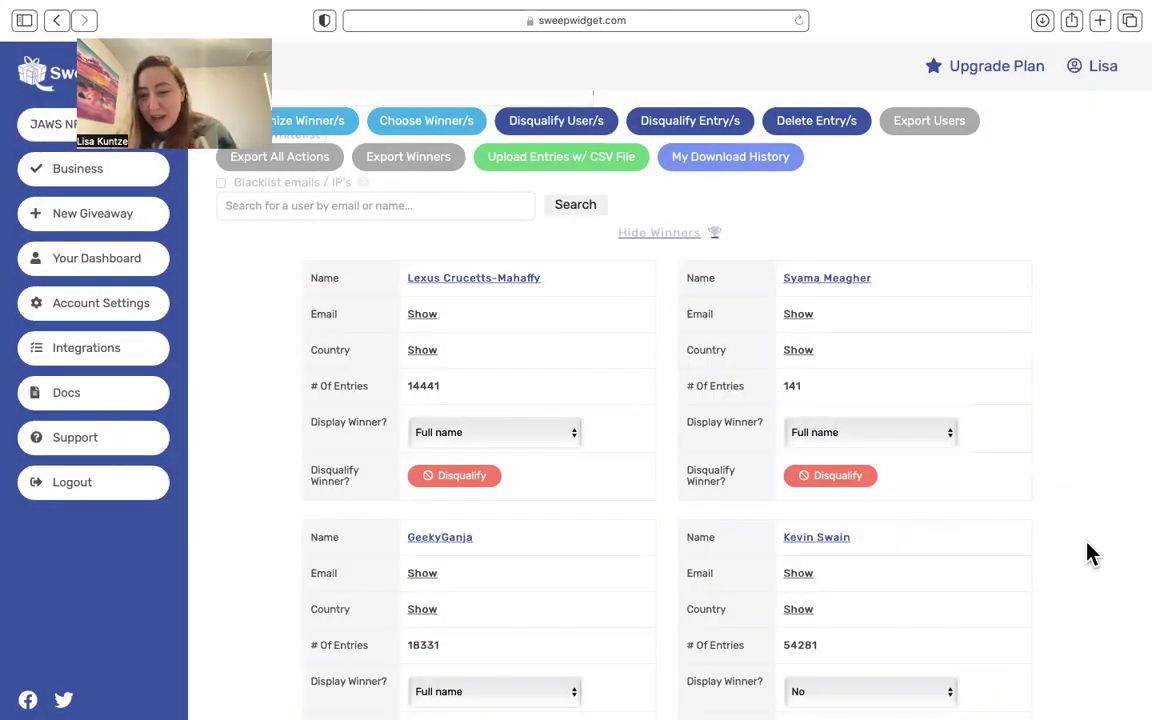
{"action": "scroll", "coordinate": [1090, 555], "scroll_direction": "down", "scroll_amount": 5}
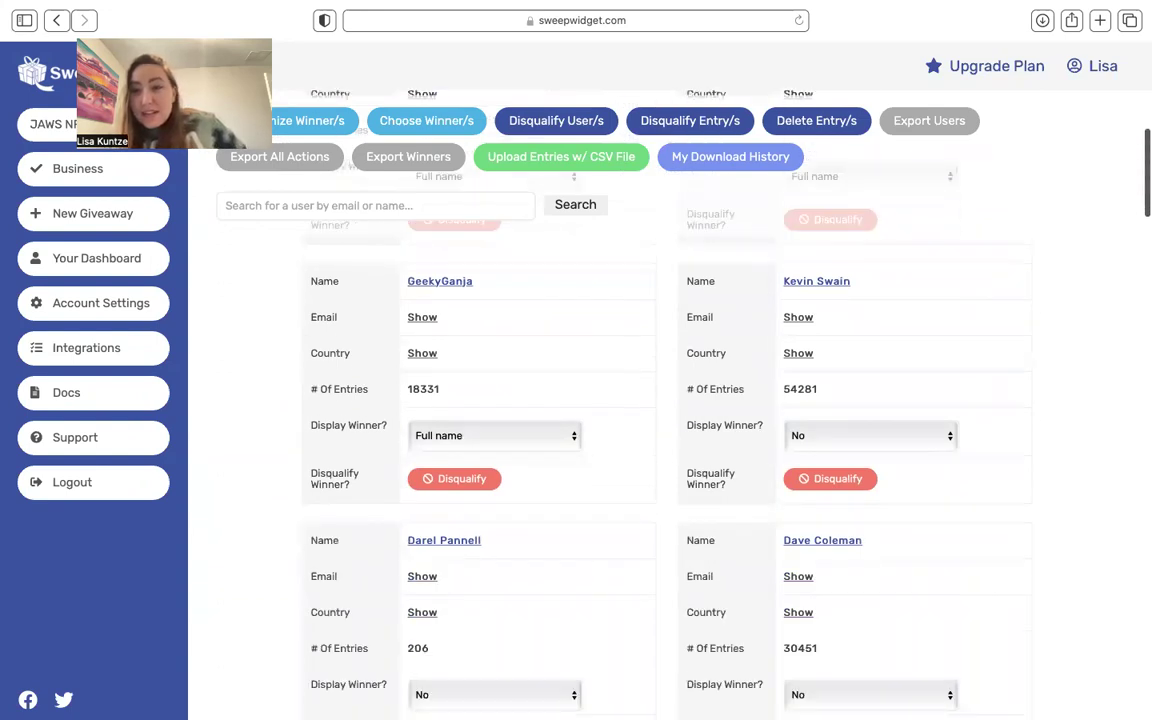
{"action": "scroll", "coordinate": [666, 420], "scroll_direction": "down", "scroll_amount": 1}
{"action": "left_click", "coordinate": [943, 405]}
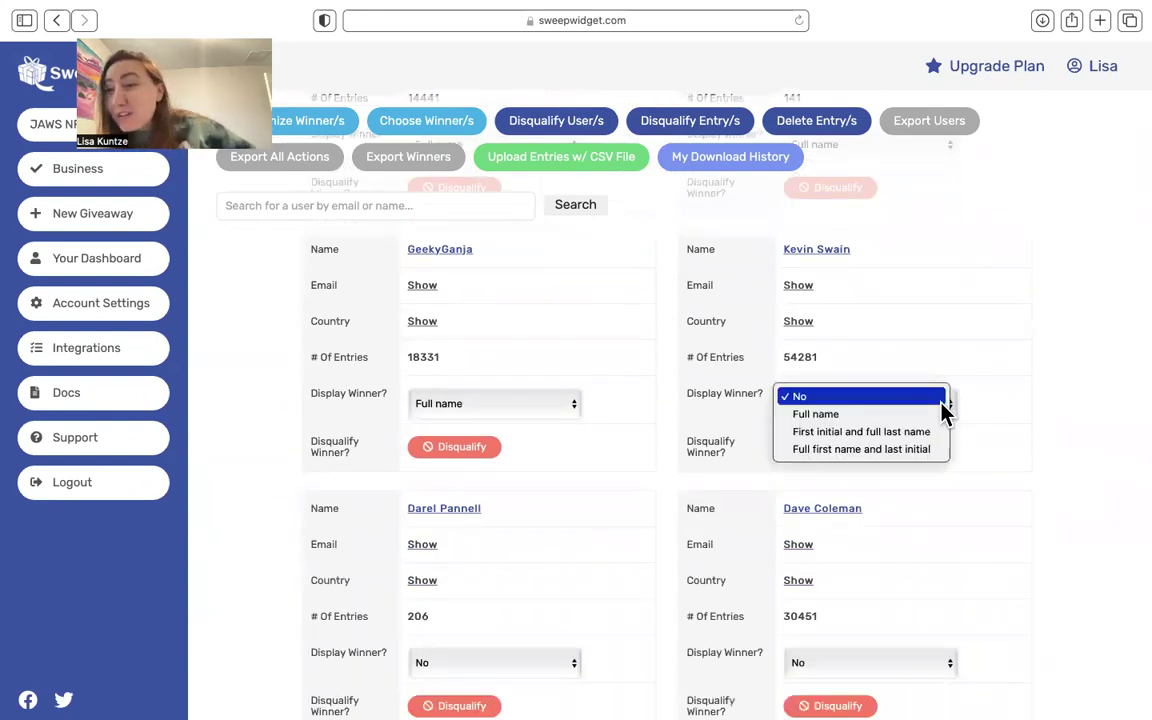
{"action": "left_click", "coordinate": [915, 416]}
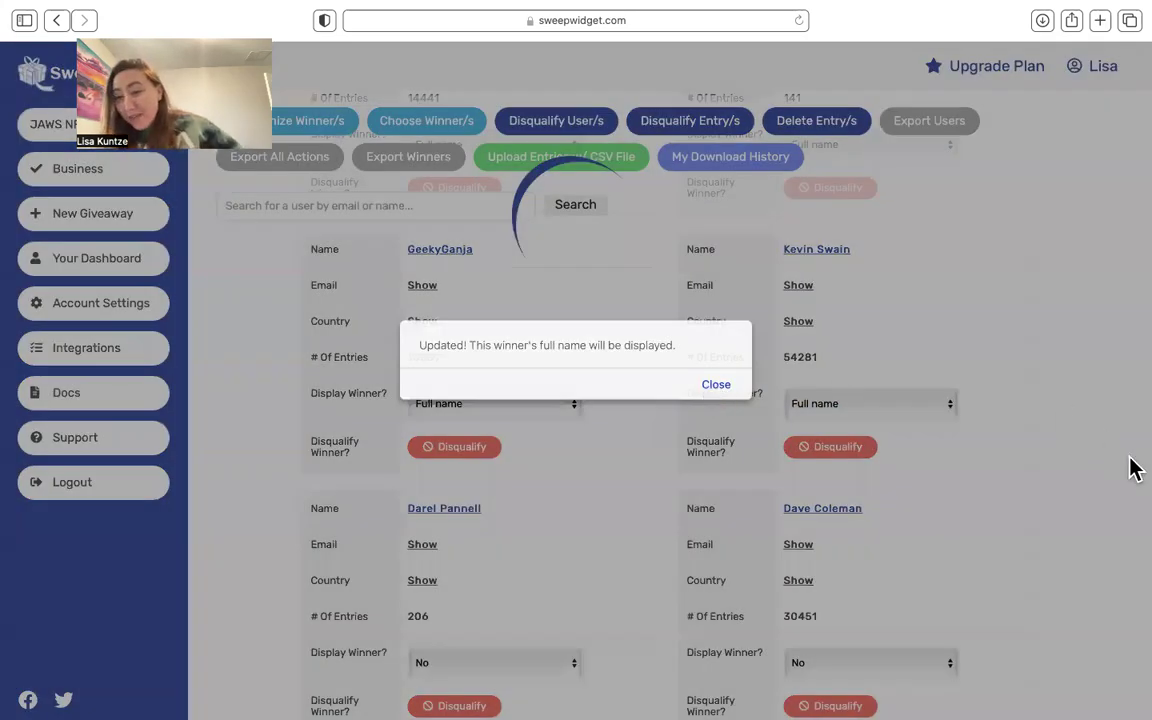
- Set the winner display to Full name for both winners in the third row of the list
{"action": "left_click", "coordinate": [1130, 468]}
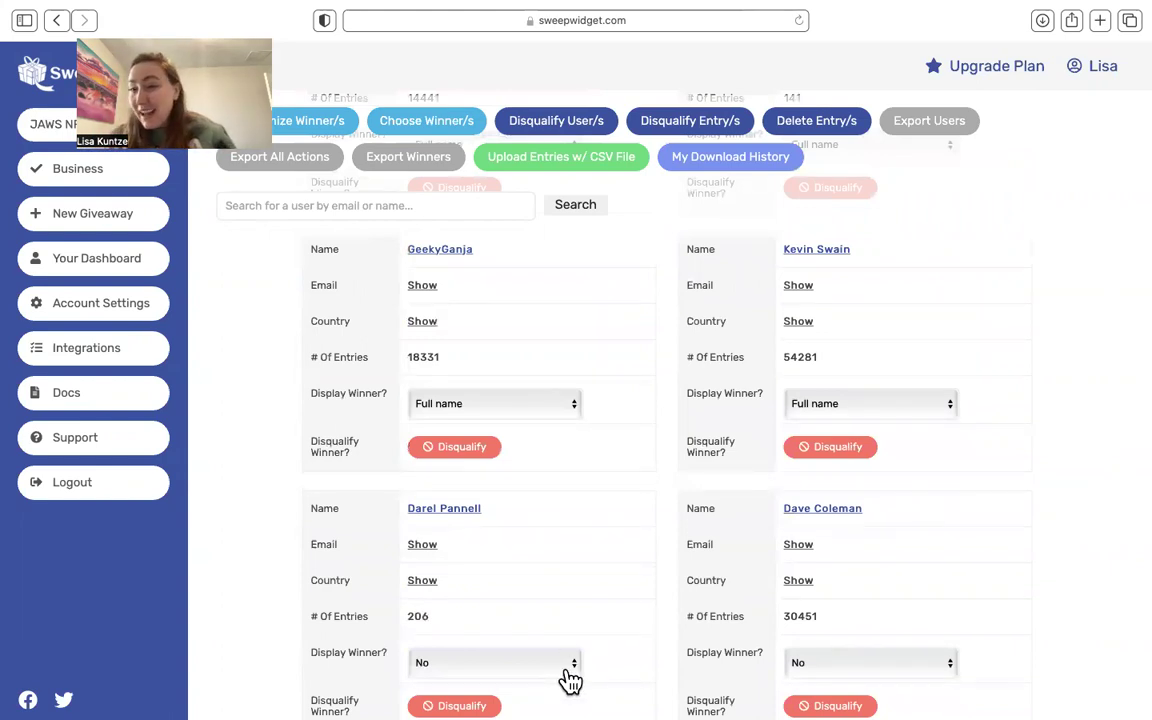
{"action": "left_click", "coordinate": [568, 672]}
{"action": "left_click", "coordinate": [562, 684]}
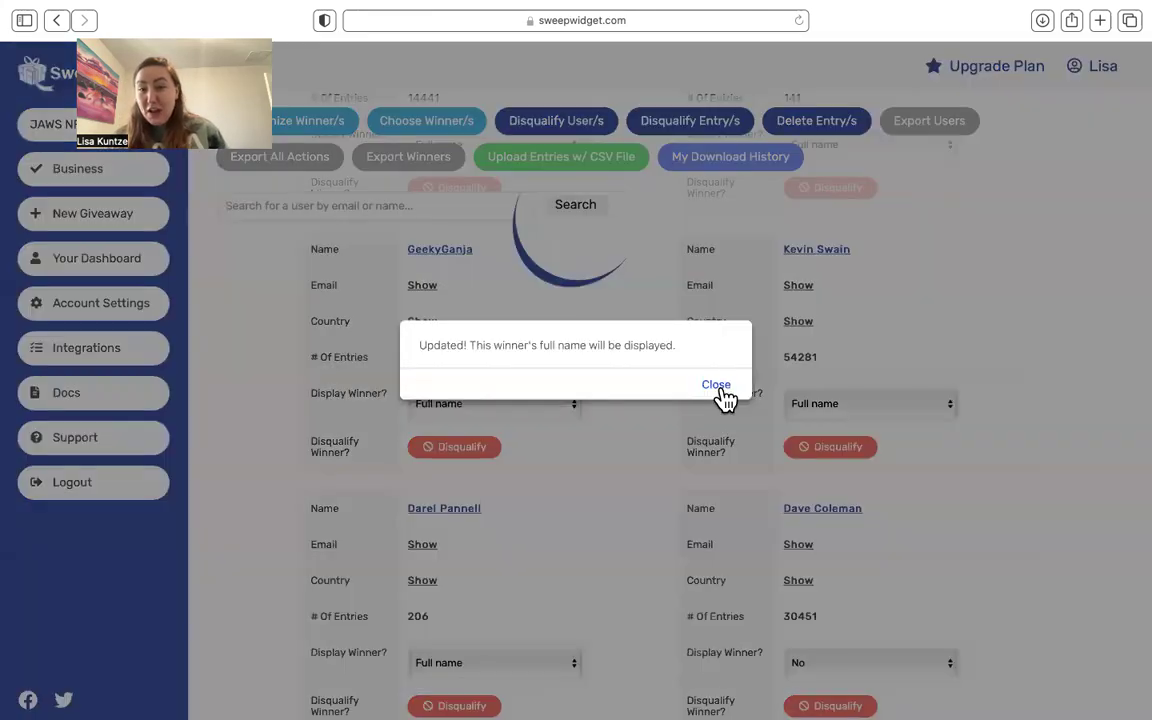
{"action": "left_click", "coordinate": [719, 389]}
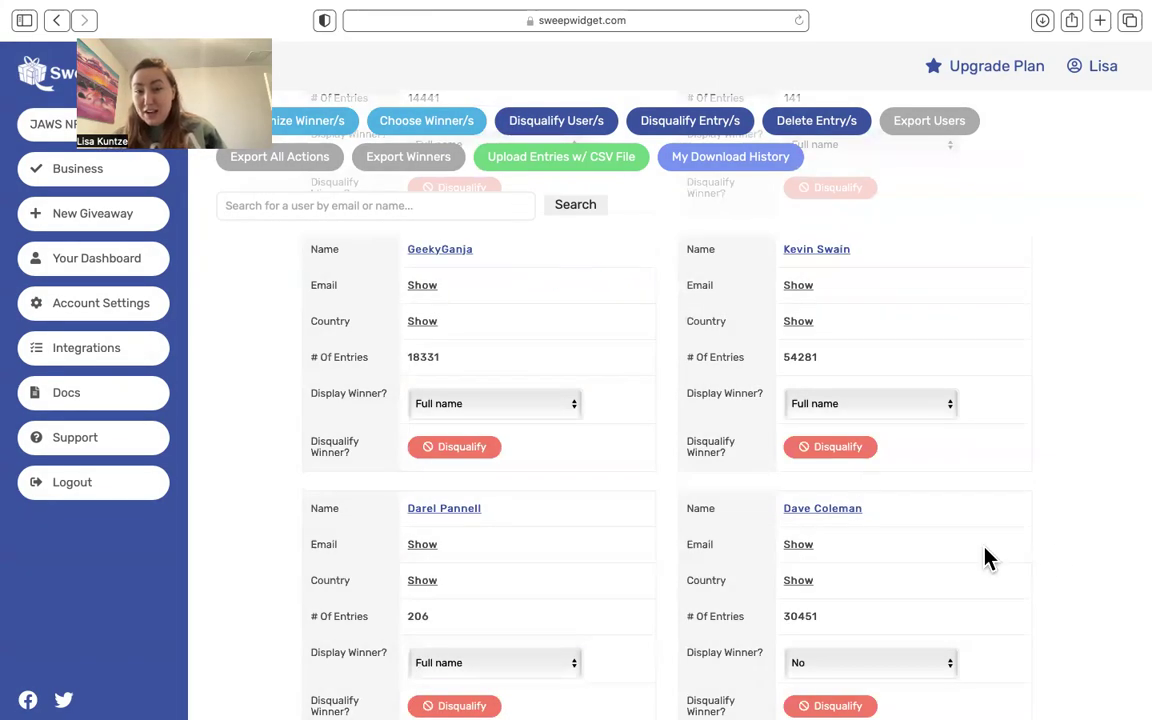
{"action": "scroll", "coordinate": [1095, 570], "scroll_direction": "down", "scroll_amount": 4}
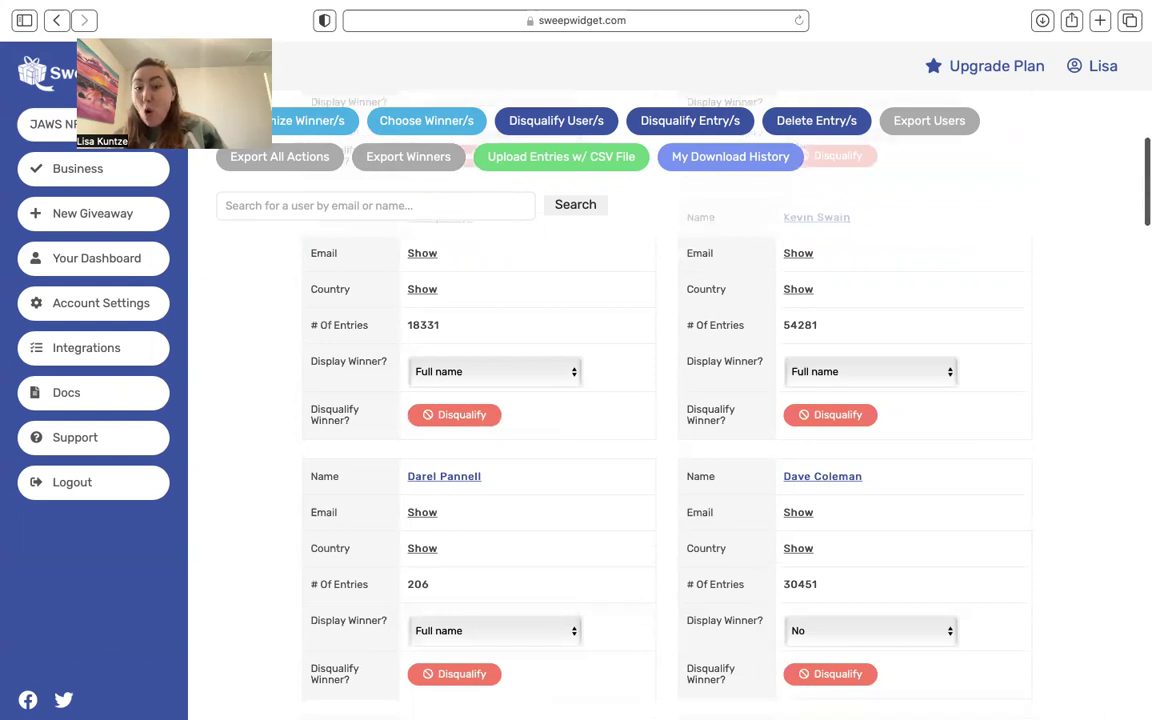
{"action": "scroll", "coordinate": [660, 400], "scroll_direction": "down", "scroll_amount": 2}
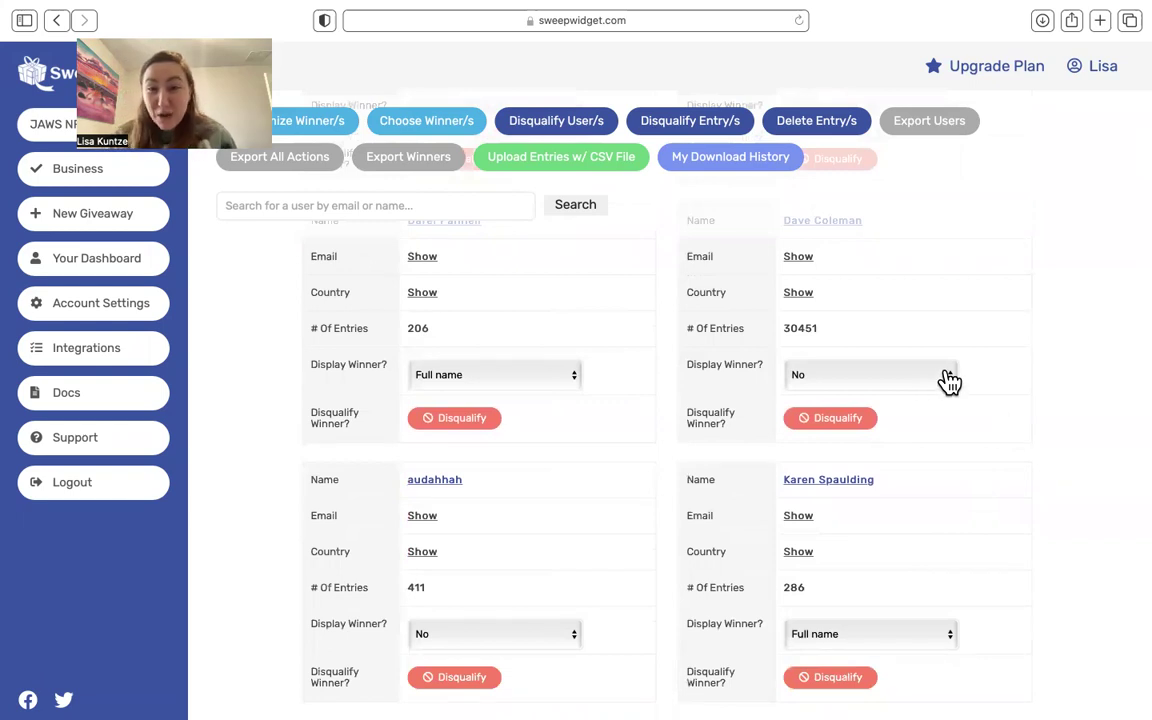
{"action": "left_click", "coordinate": [948, 378]}
{"action": "left_click", "coordinate": [933, 389]}
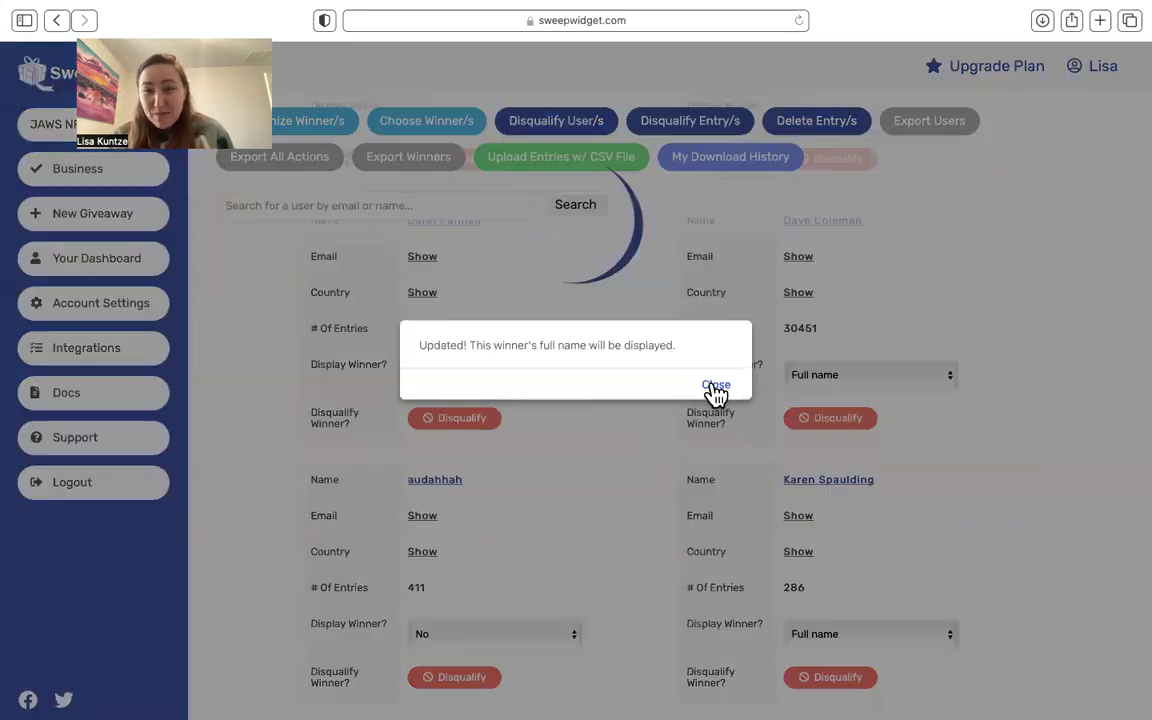
{"action": "left_click", "coordinate": [716, 386]}
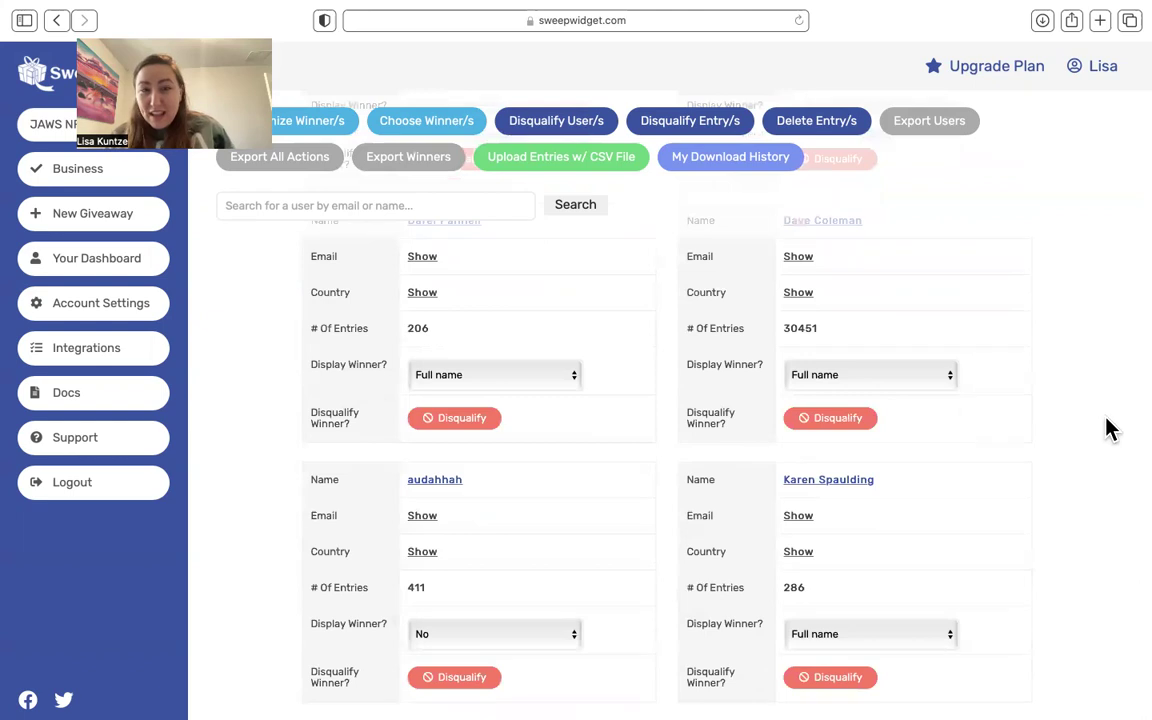
- Check the display settings of the drawn winners and the participant and entry totals below them
{"action": "scroll", "coordinate": [1108, 428], "scroll_direction": "up", "scroll_amount": 5}
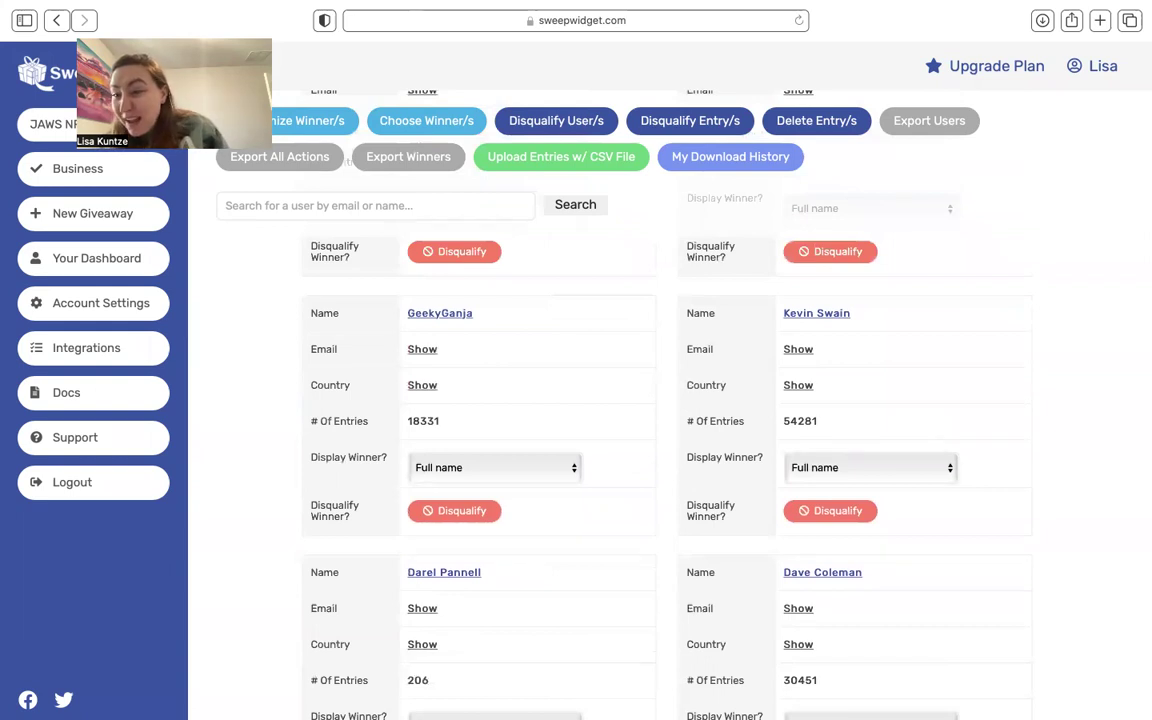
{"action": "scroll", "coordinate": [660, 420], "scroll_direction": "down", "scroll_amount": 6}
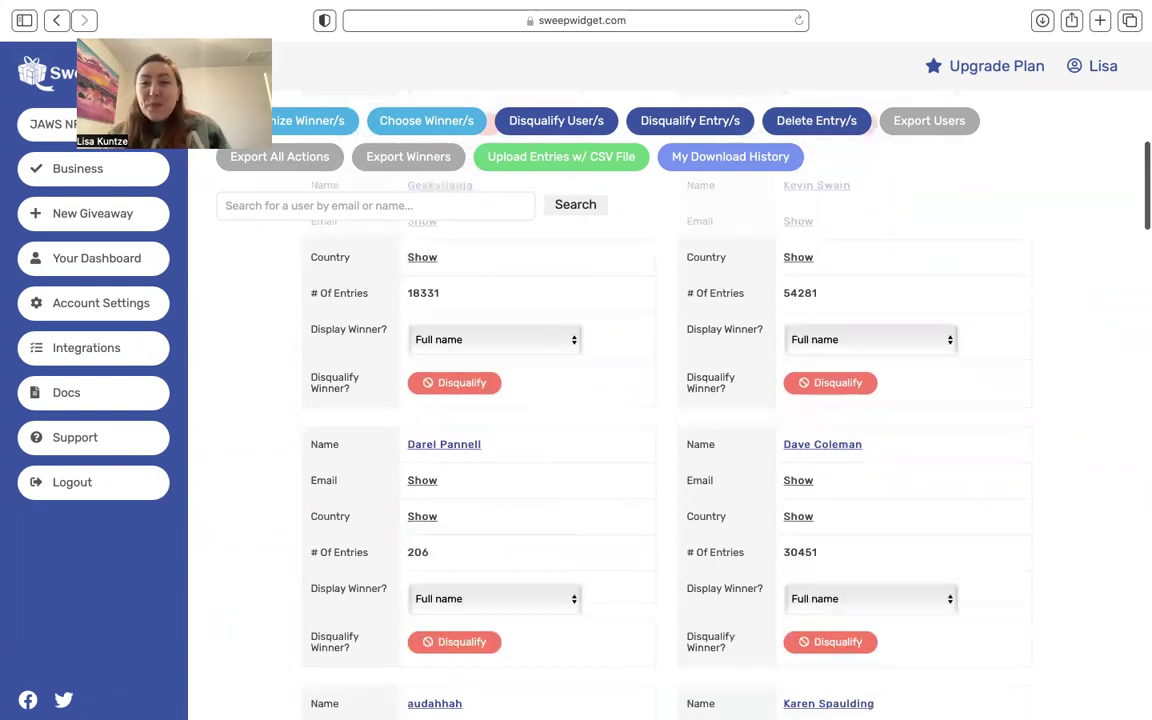
{"action": "scroll", "coordinate": [660, 420], "scroll_direction": "down", "scroll_amount": 7}
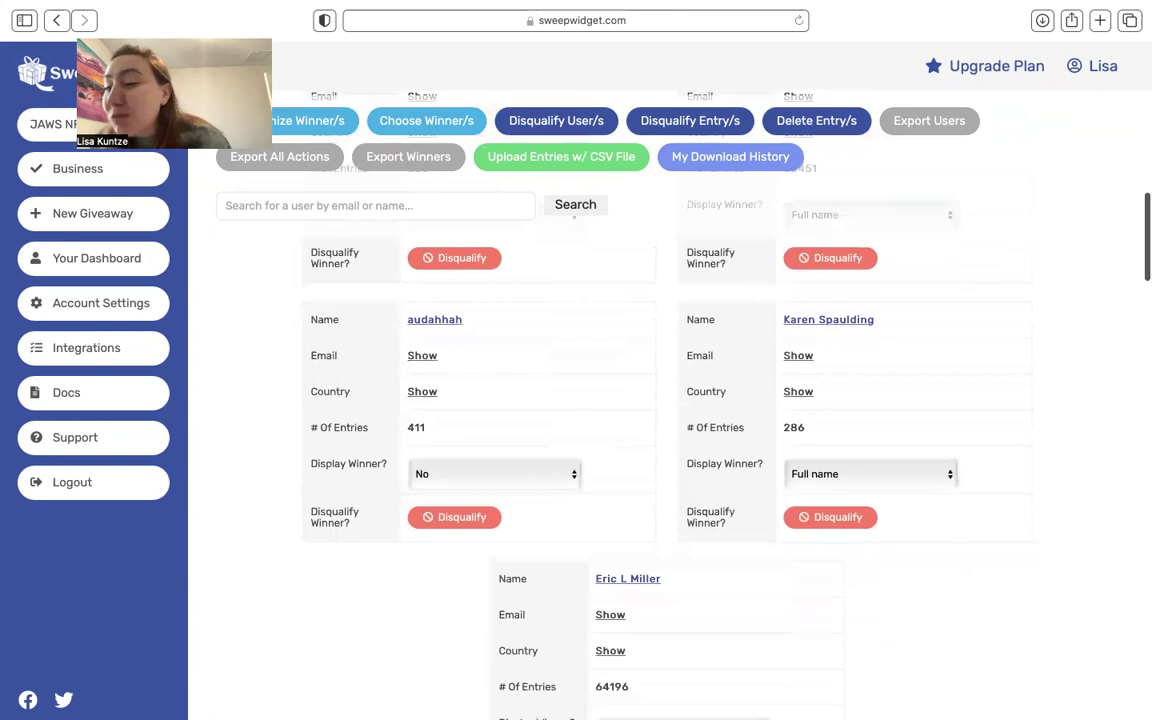
{"action": "scroll", "coordinate": [660, 420], "scroll_direction": "down", "scroll_amount": 5}
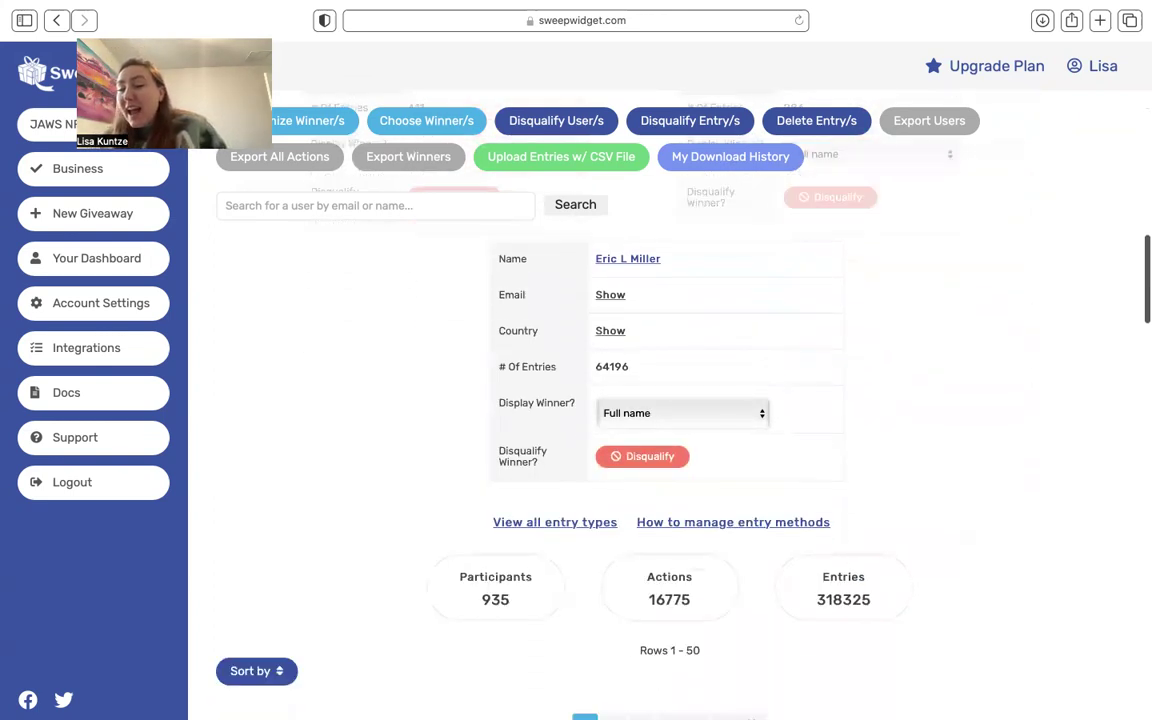
{"action": "scroll", "coordinate": [660, 420], "scroll_direction": "up", "scroll_amount": 2}
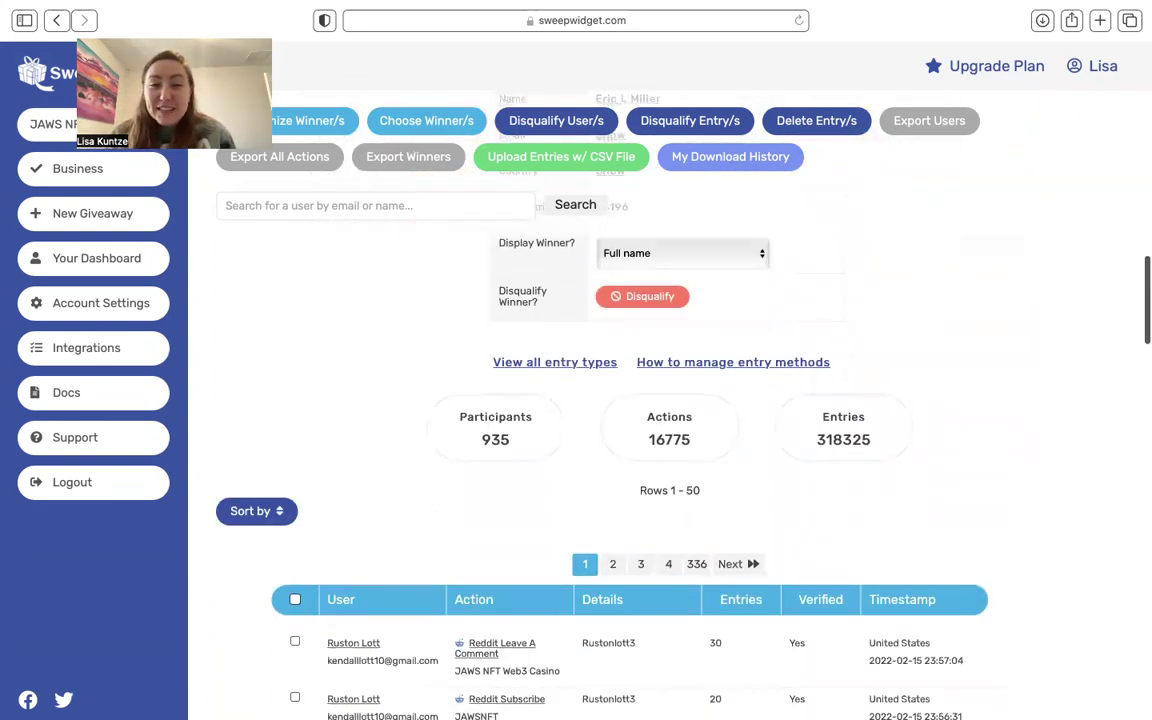
{"action": "scroll", "coordinate": [660, 420], "scroll_direction": "down", "scroll_amount": 2}
{"action": "scroll", "coordinate": [660, 420], "scroll_direction": "up", "scroll_amount": 6}
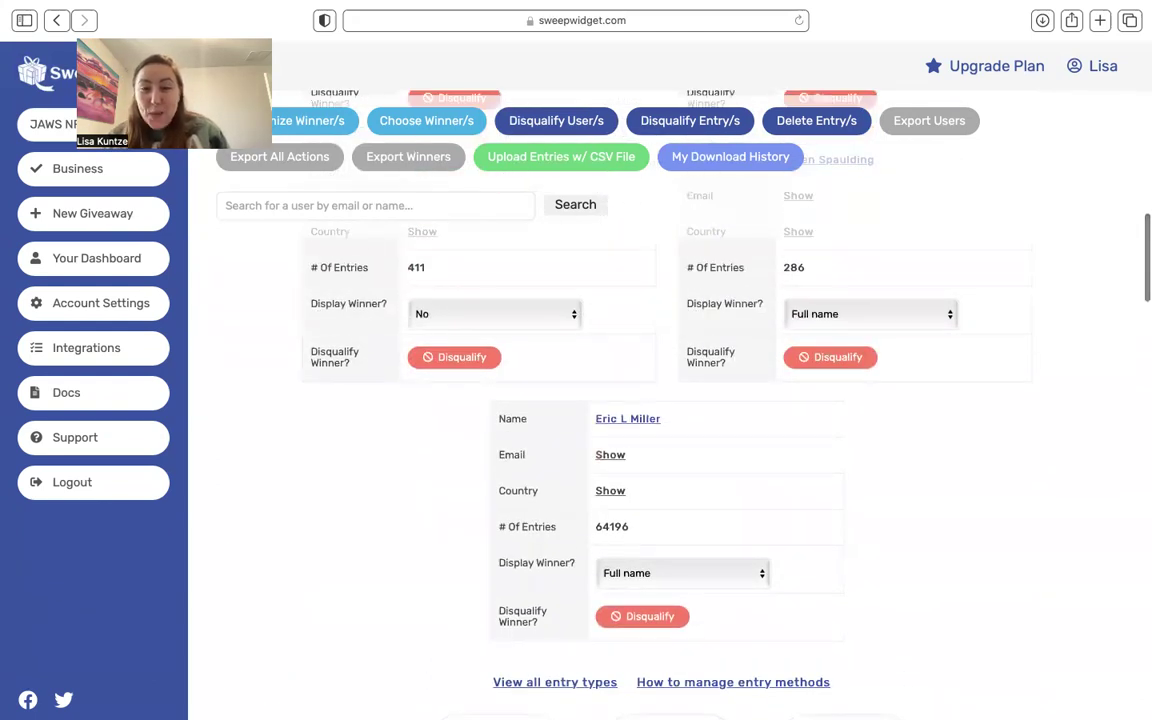
{"action": "scroll", "coordinate": [660, 420], "scroll_direction": "up", "scroll_amount": 2}
{"action": "scroll", "coordinate": [1078, 433], "scroll_direction": "up", "scroll_amount": 2}
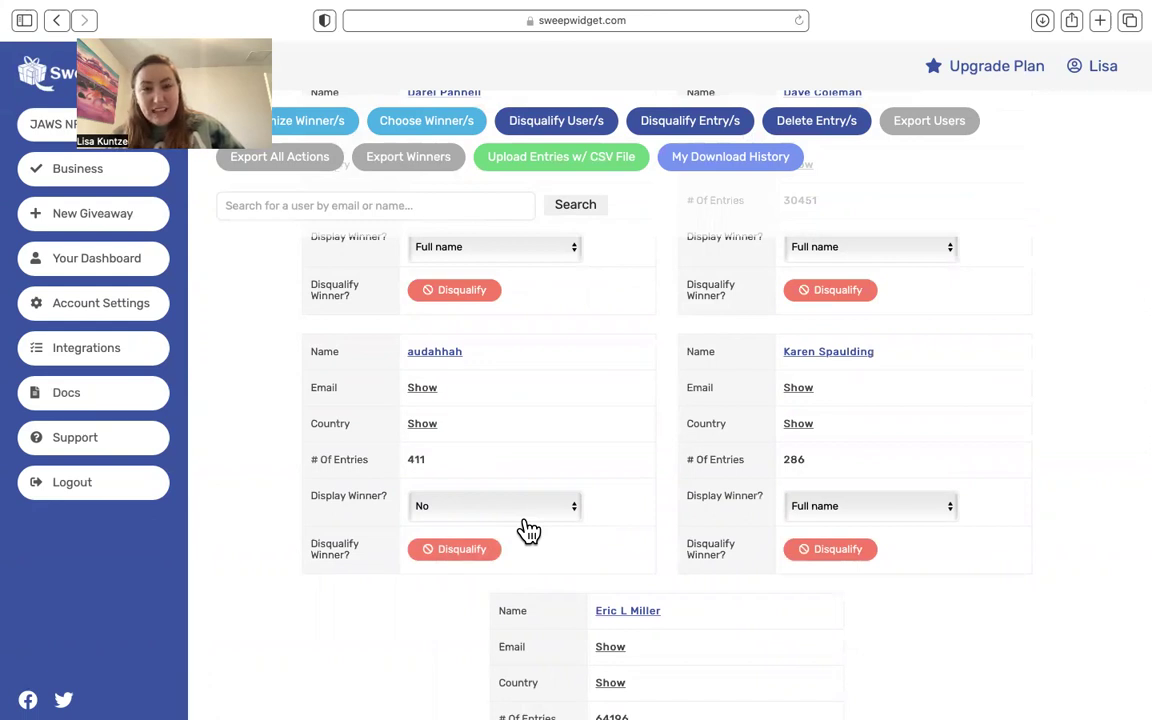
- Reveal the contact details of the first winner in the fourth row and set that winner's display to Full name
{"action": "left_click", "coordinate": [422, 389]}
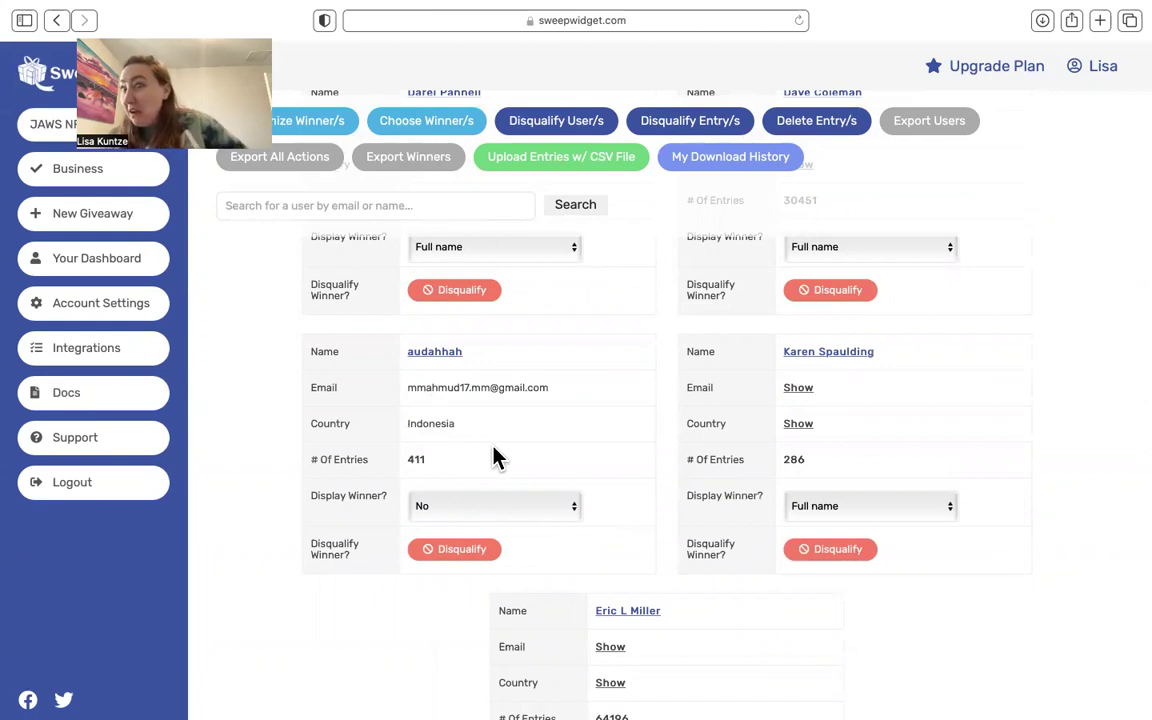
{"action": "left_click", "coordinate": [555, 514]}
{"action": "left_click", "coordinate": [558, 515]}
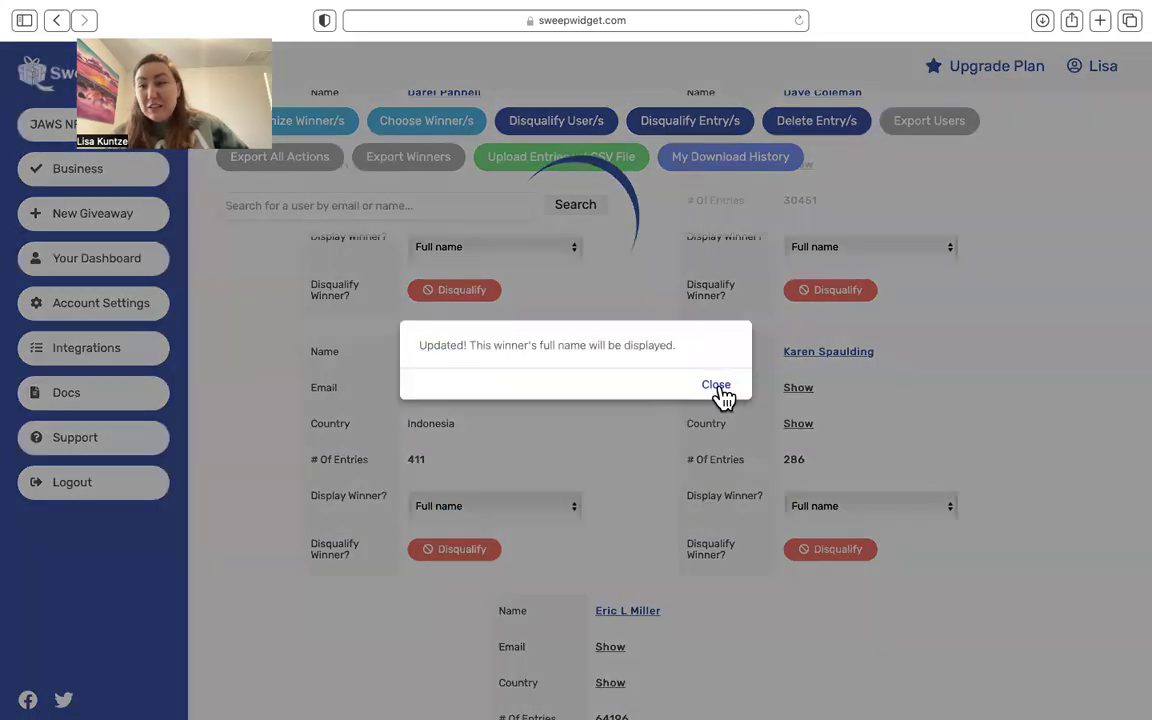
{"action": "left_click", "coordinate": [720, 390]}
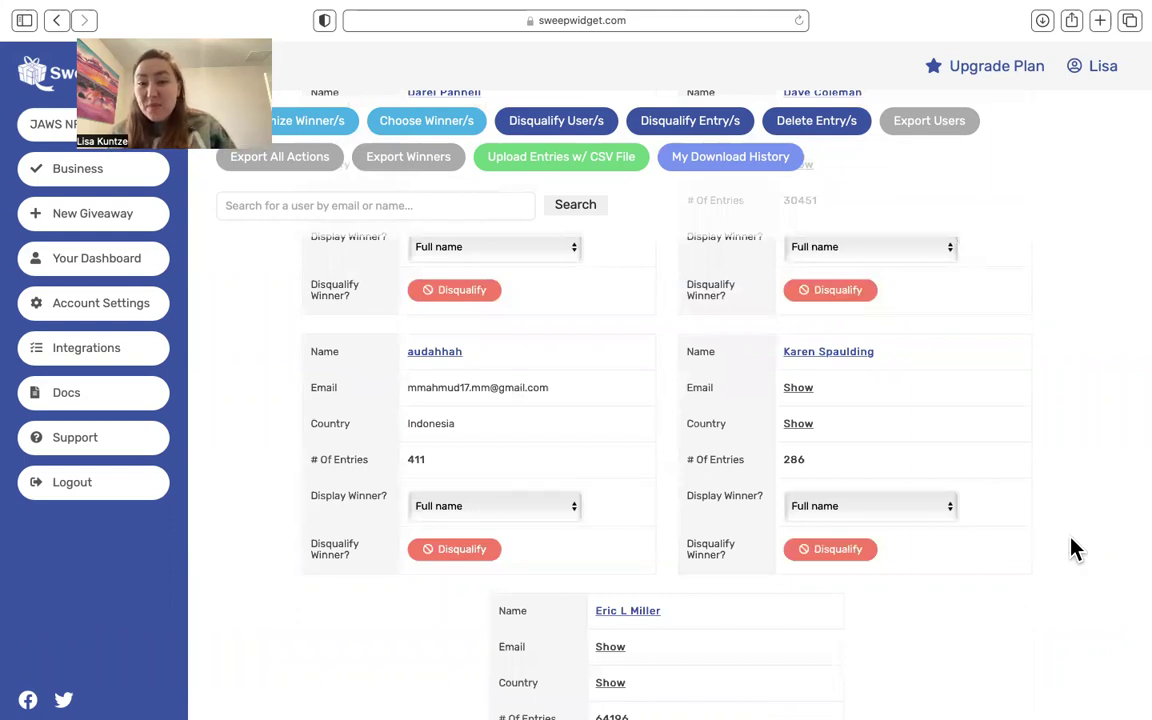
- Try the First initial and full last name display for the winner with revealed contact details, and restore Full name
{"action": "left_click", "coordinate": [493, 505]}
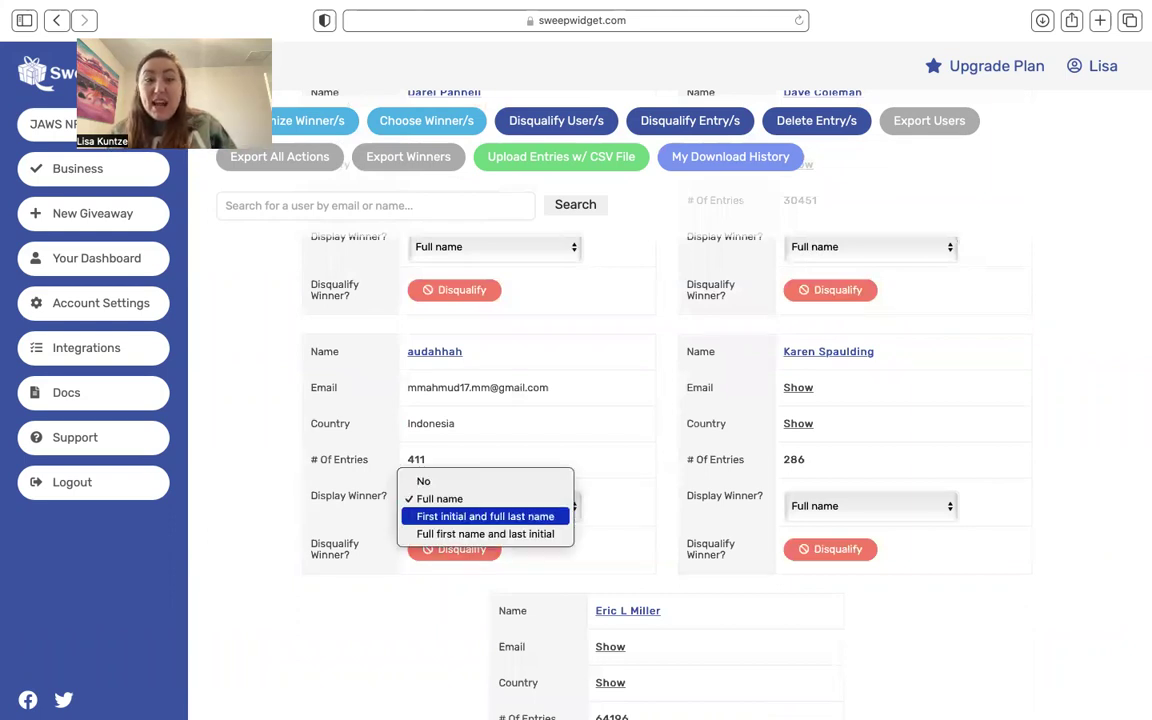
{"action": "left_click", "coordinate": [548, 516]}
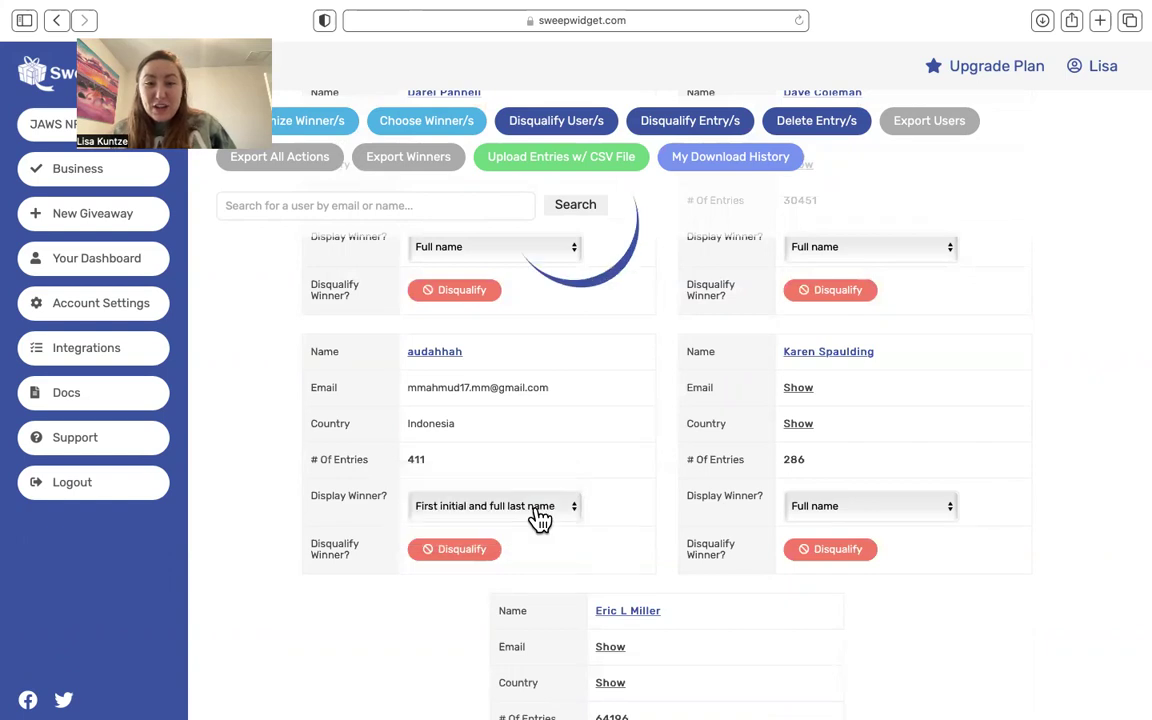
{"action": "left_click", "coordinate": [714, 393]}
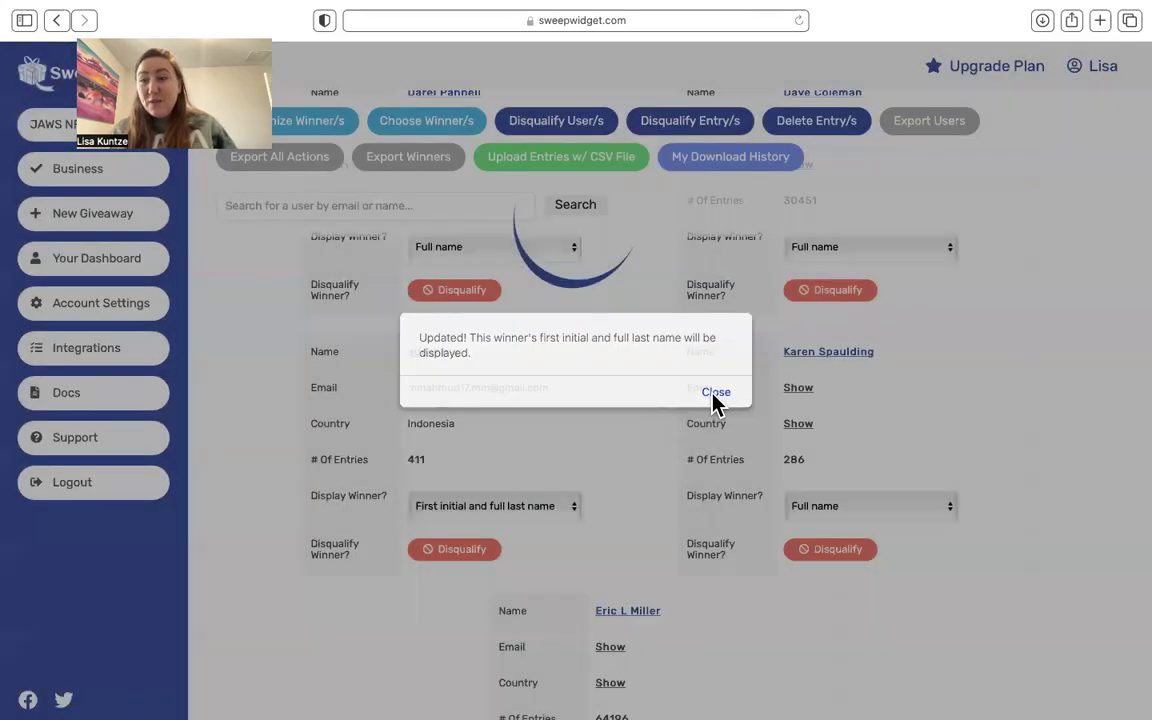
{"action": "left_click", "coordinate": [563, 510]}
{"action": "left_click", "coordinate": [540, 481]}
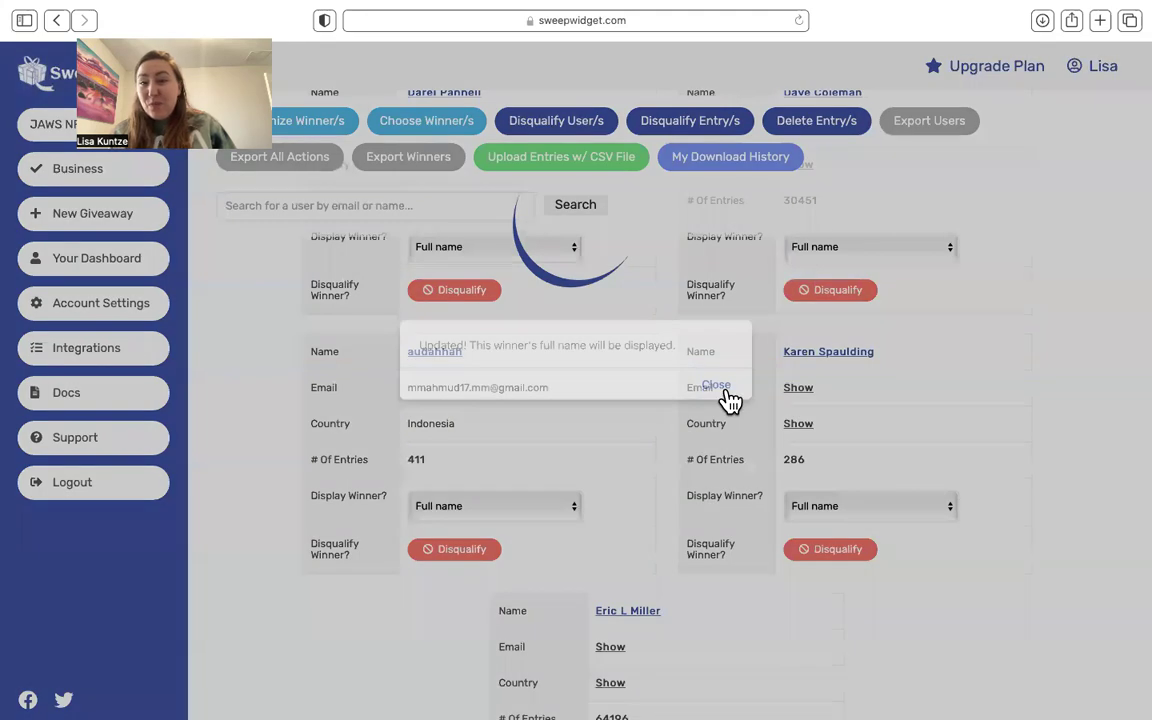
{"action": "left_click", "coordinate": [720, 390]}
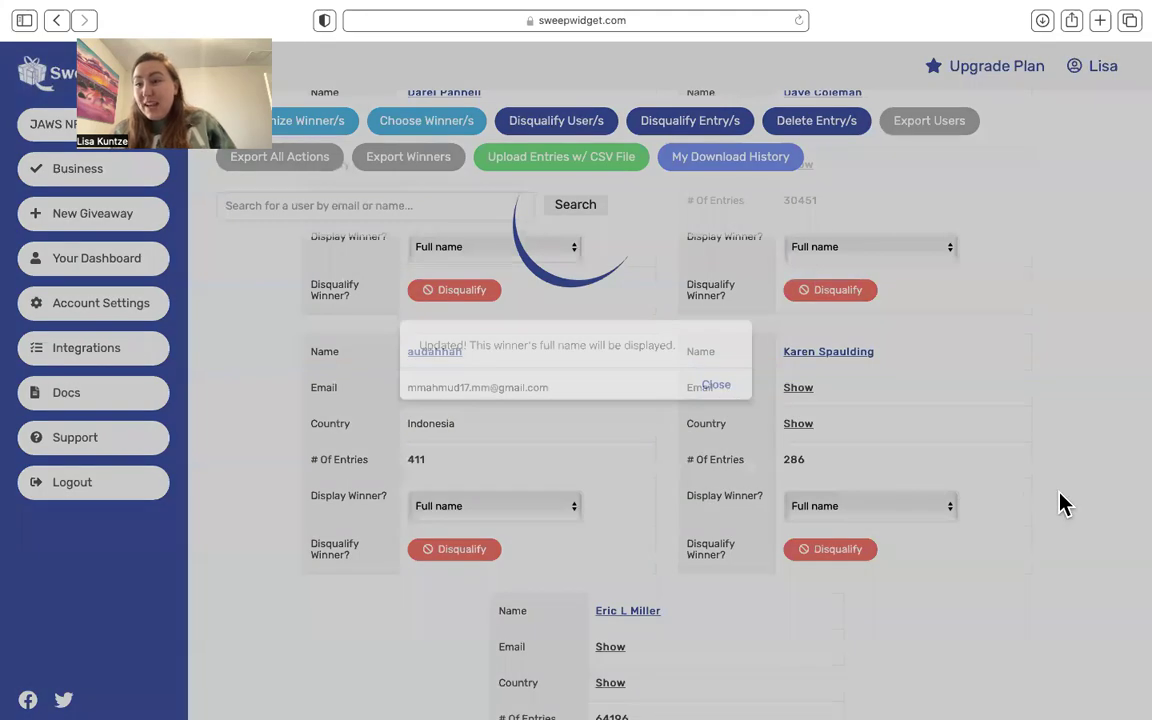
- Review the complete list of drawn winners and verify each one's display setting and number of entries
{"action": "scroll", "coordinate": [1068, 508], "scroll_direction": "up", "scroll_amount": 2}
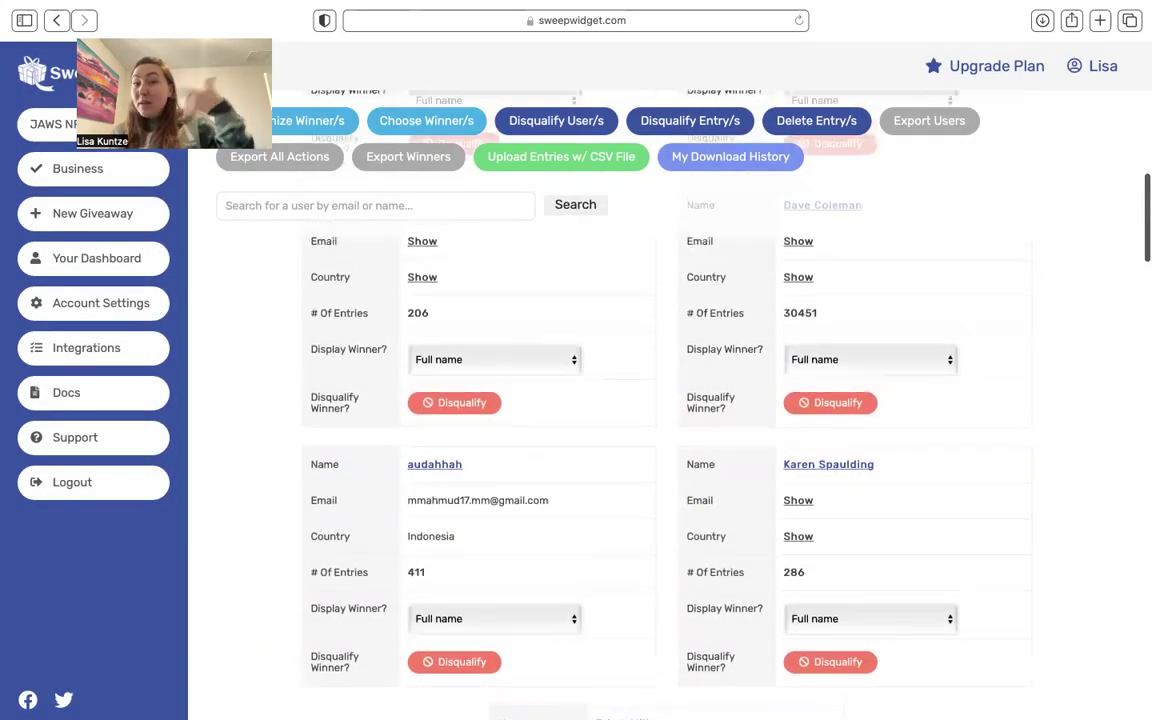
{"action": "scroll", "coordinate": [1068, 508], "scroll_direction": "down", "scroll_amount": 1}
{"action": "scroll", "coordinate": [517, 508], "scroll_direction": "down", "scroll_amount": 4}
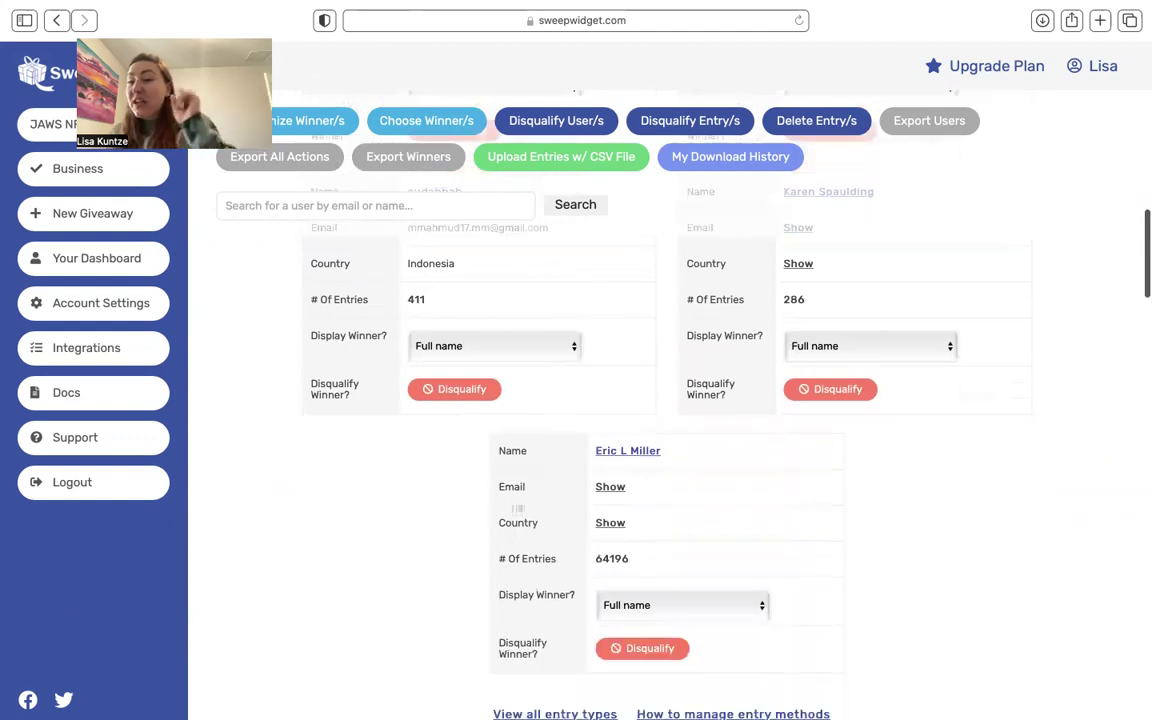
{"action": "scroll", "coordinate": [517, 508], "scroll_direction": "down", "scroll_amount": 1}
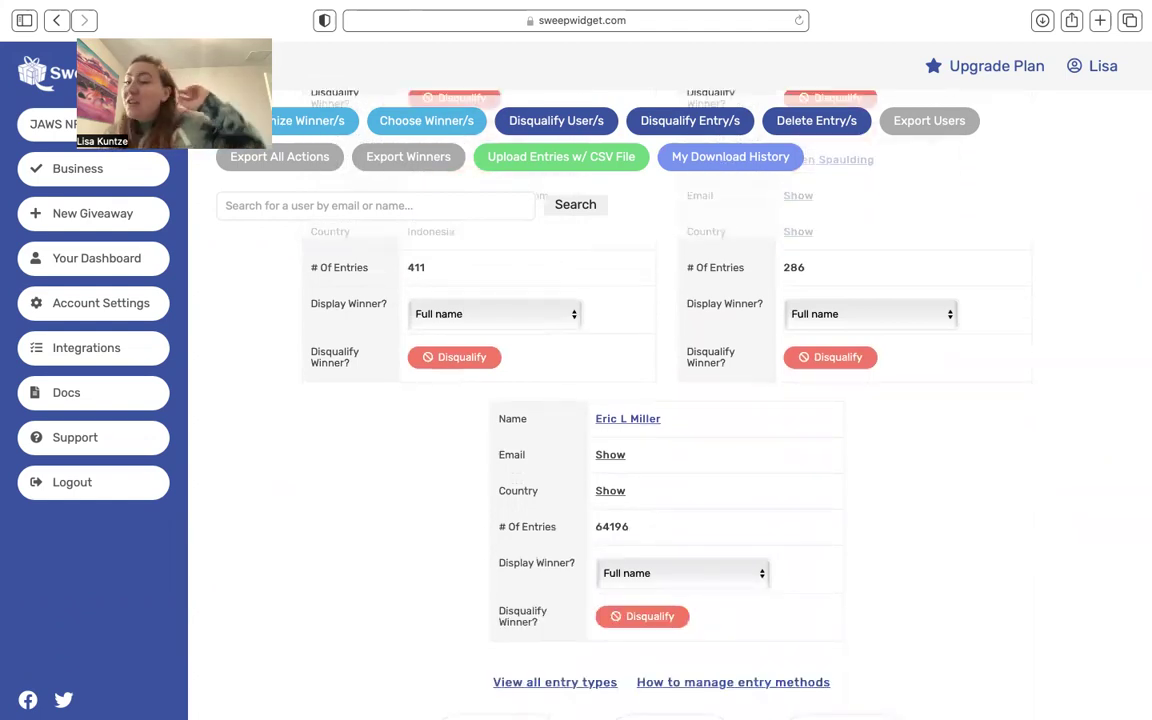
{"action": "scroll", "coordinate": [615, 400], "scroll_direction": "down", "scroll_amount": 6}
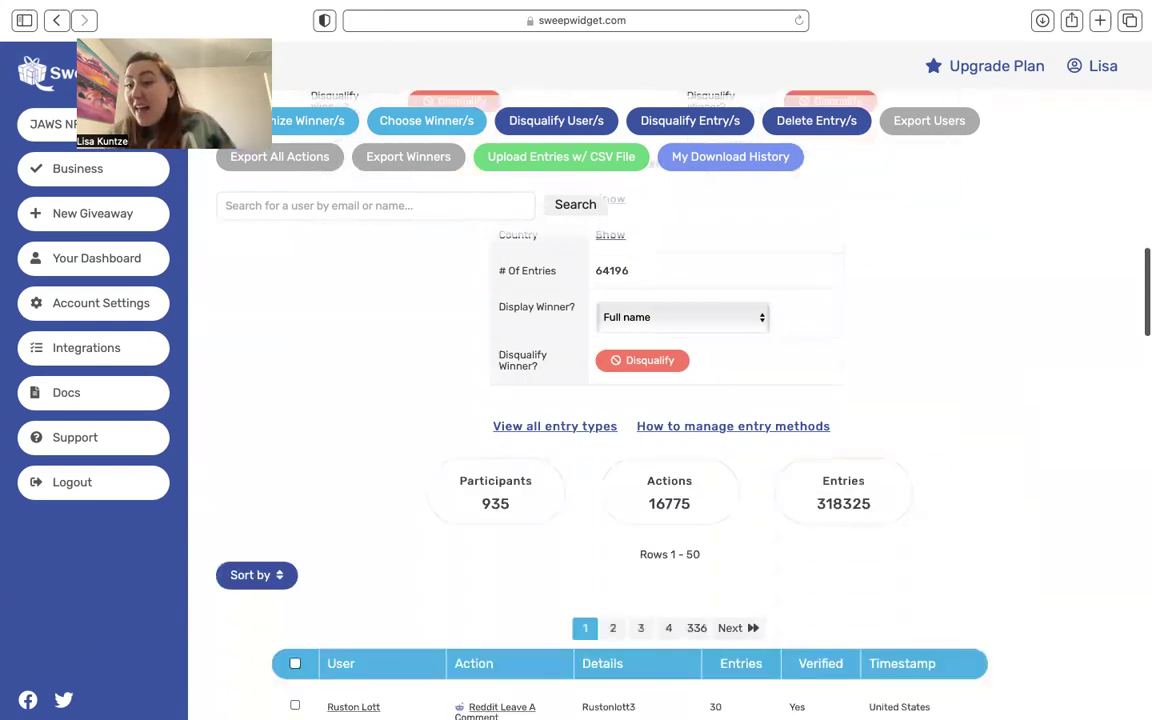
{"action": "scroll", "coordinate": [615, 400], "scroll_direction": "up", "scroll_amount": 2}
{"action": "scroll", "coordinate": [615, 400], "scroll_direction": "down", "scroll_amount": 3}
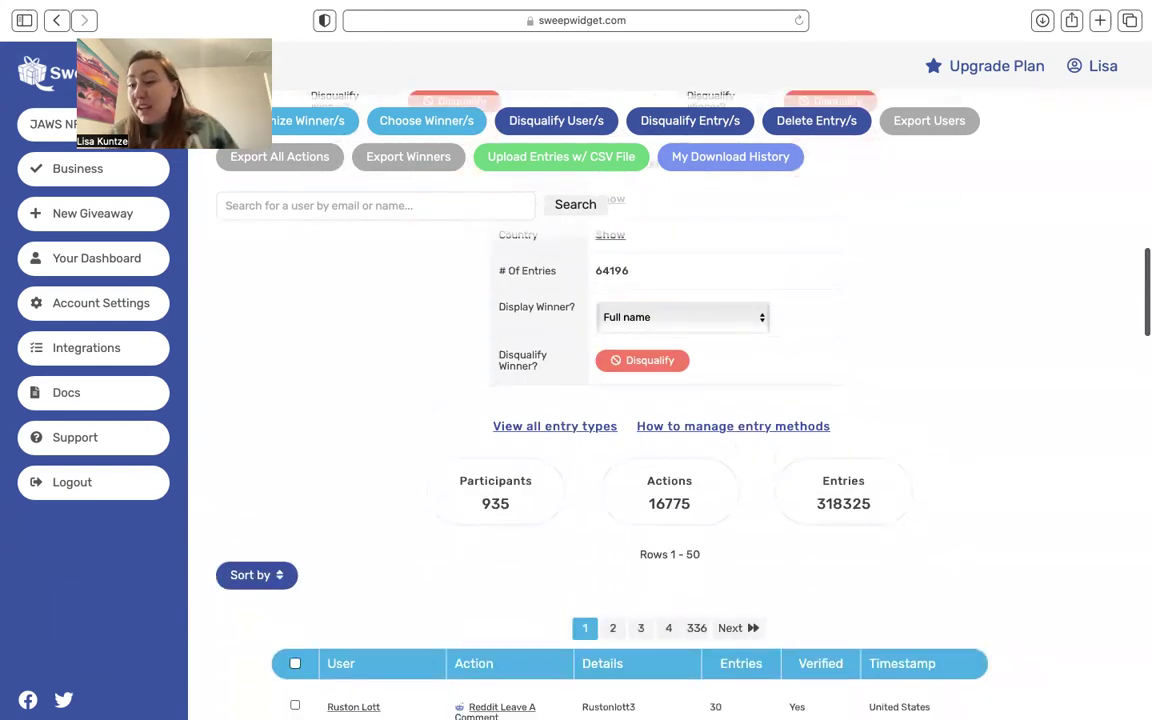
{"action": "scroll", "coordinate": [615, 400], "scroll_direction": "down", "scroll_amount": 2}
{"action": "scroll", "coordinate": [615, 400], "scroll_direction": "up", "scroll_amount": 5}
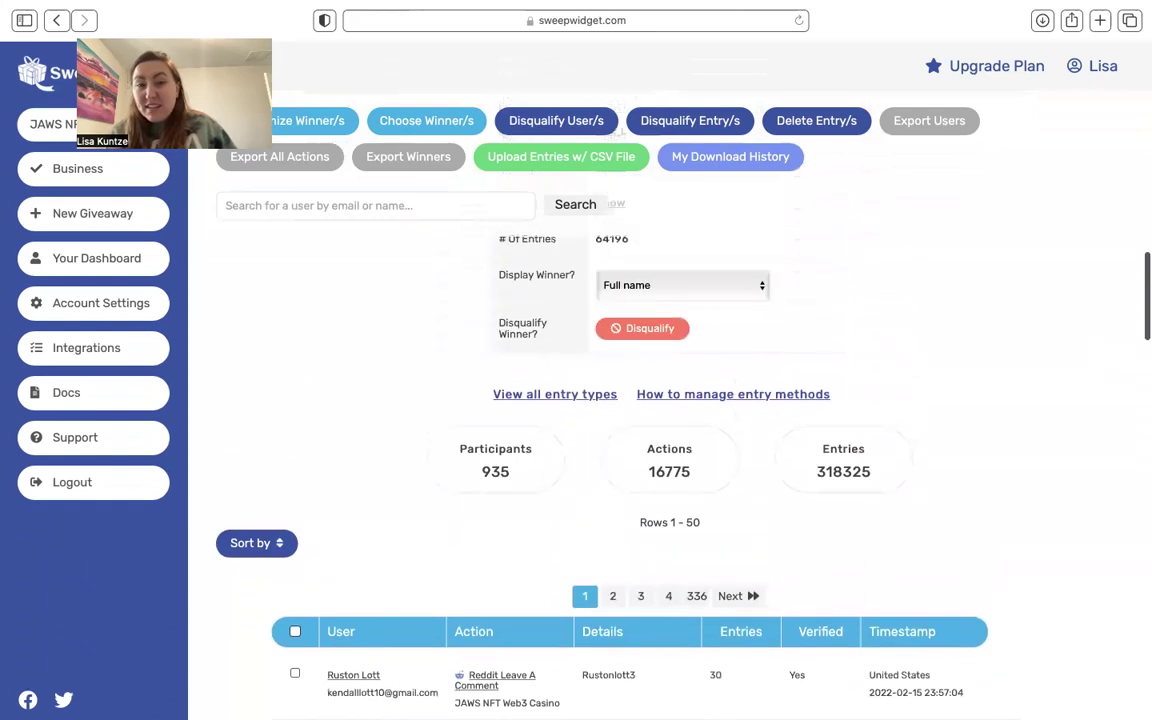
{"action": "scroll", "coordinate": [615, 400], "scroll_direction": "up", "scroll_amount": 6}
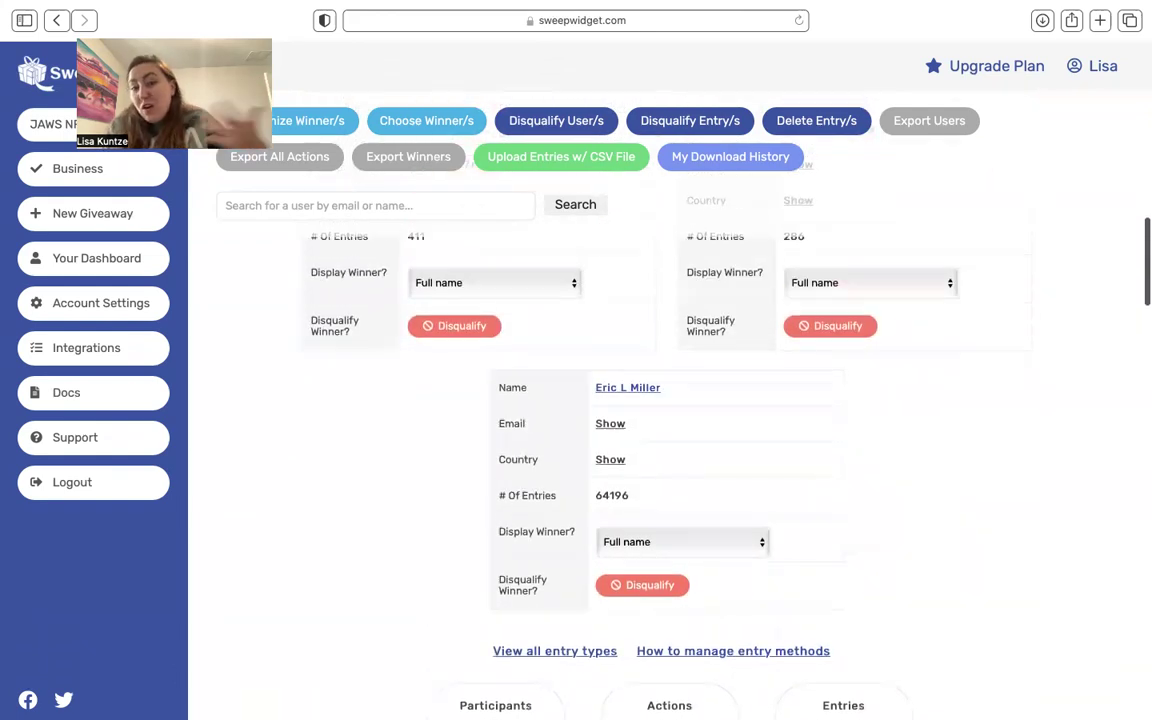
{"action": "scroll", "coordinate": [615, 400], "scroll_direction": "up", "scroll_amount": 8}
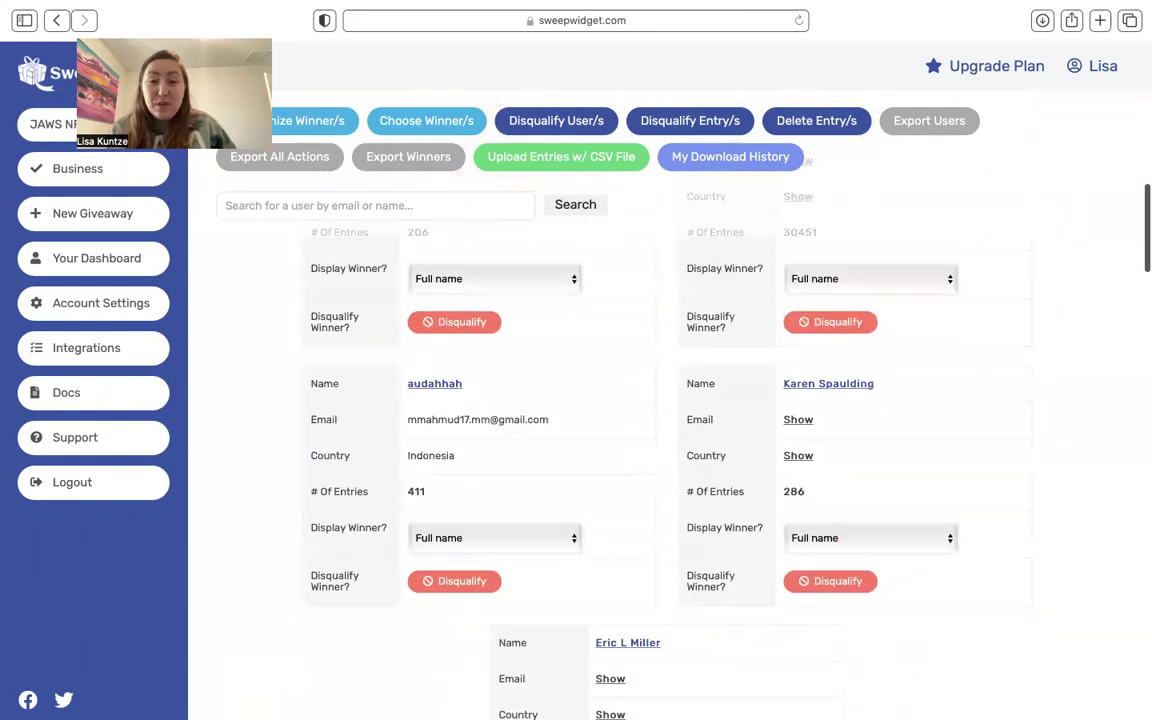
{"action": "scroll", "coordinate": [615, 400], "scroll_direction": "up", "scroll_amount": 10}
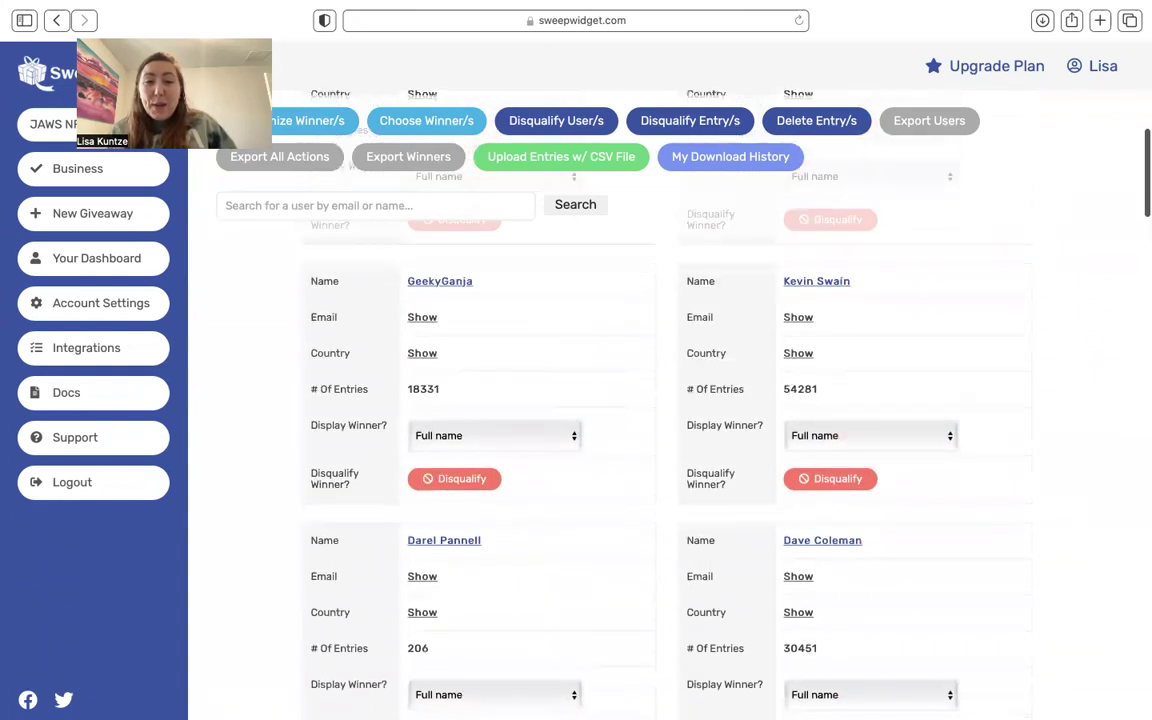
{"action": "scroll", "coordinate": [615, 400], "scroll_direction": "up", "scroll_amount": 8}
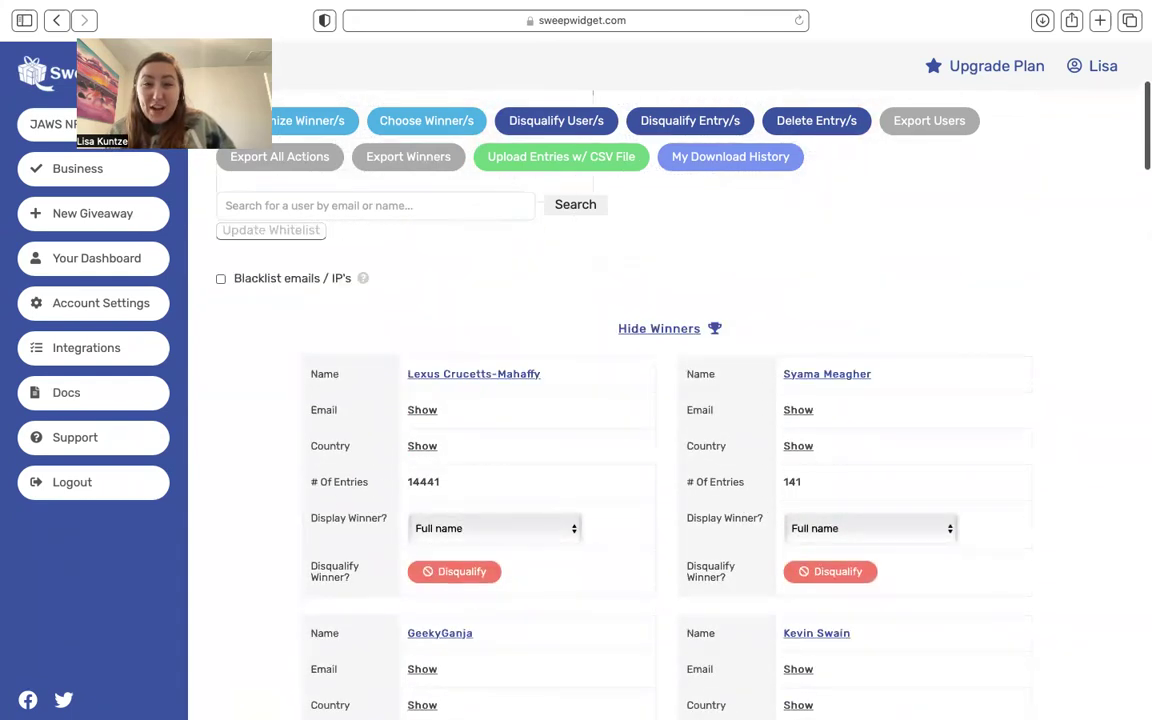
{"action": "scroll", "coordinate": [615, 400], "scroll_direction": "down", "scroll_amount": 6}
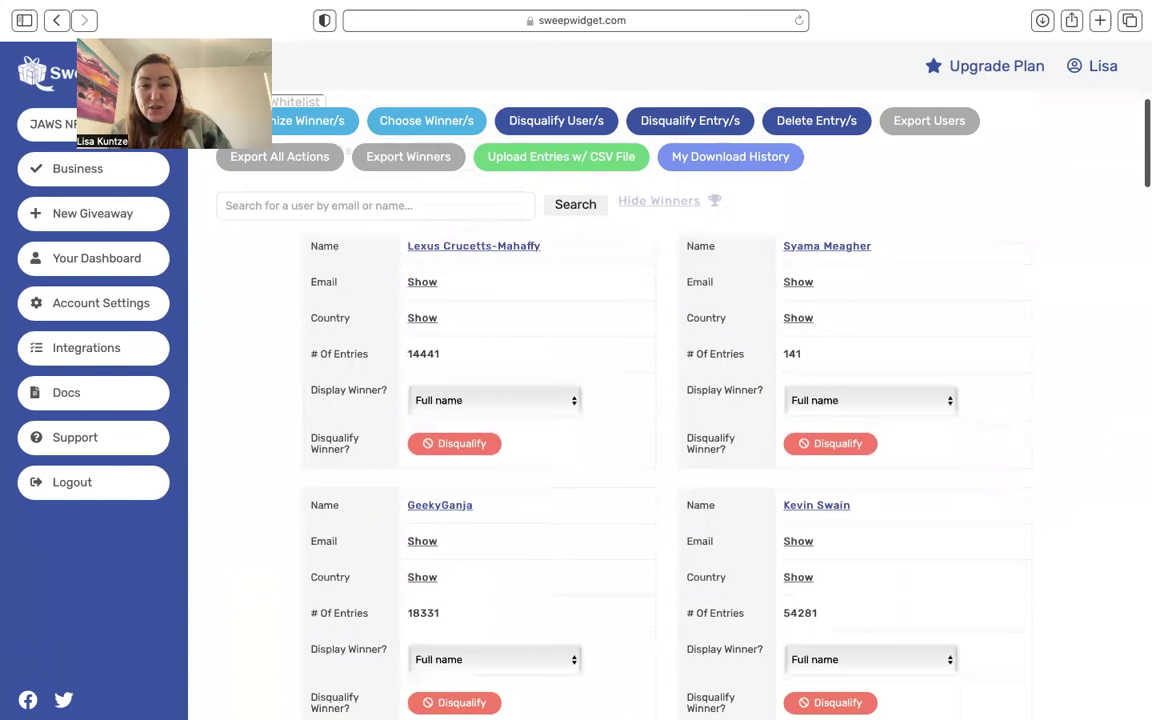
{"action": "scroll", "coordinate": [615, 400], "scroll_direction": "down", "scroll_amount": 16}
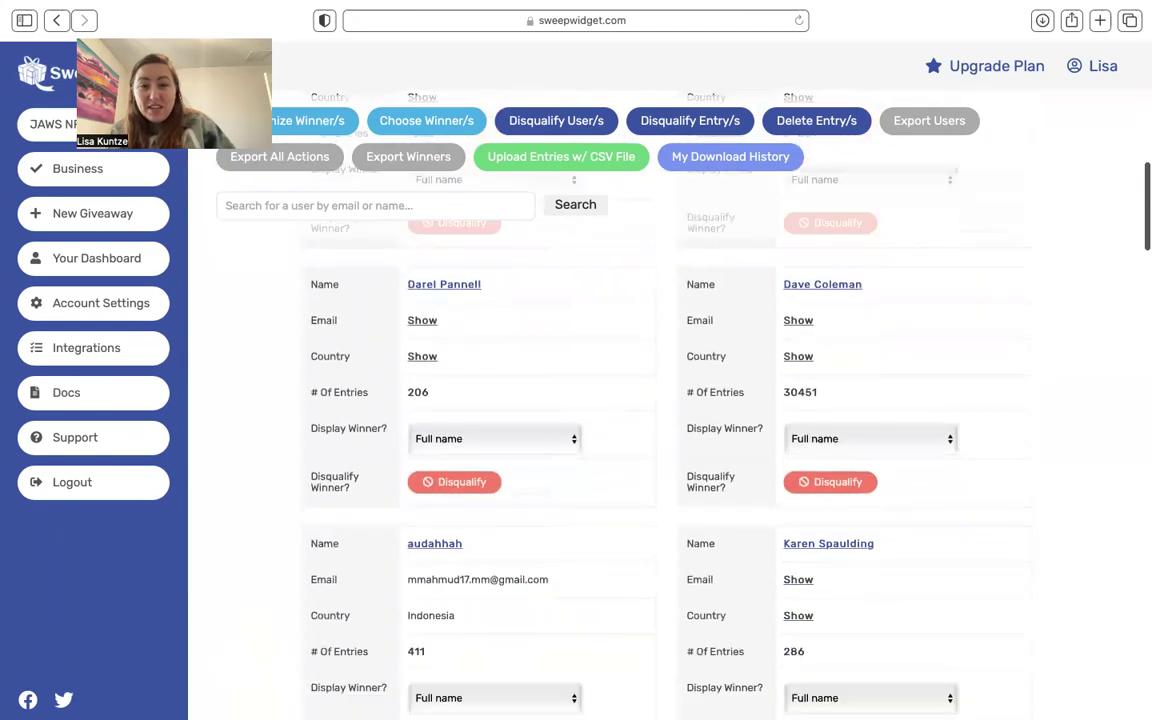
{"action": "scroll", "coordinate": [615, 400], "scroll_direction": "up", "scroll_amount": 8}
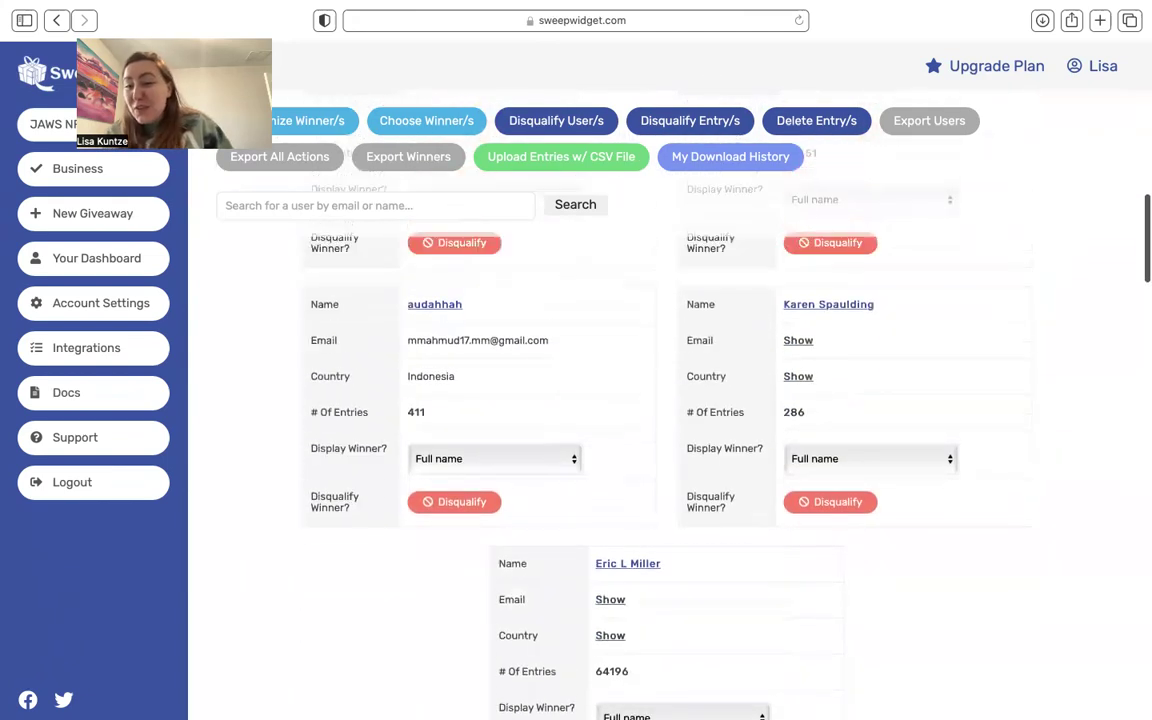
- Look over the drawn winners once more, comparing their names, numbers of entries and display settings
{"action": "scroll", "coordinate": [615, 400], "scroll_direction": "up", "scroll_amount": 20}
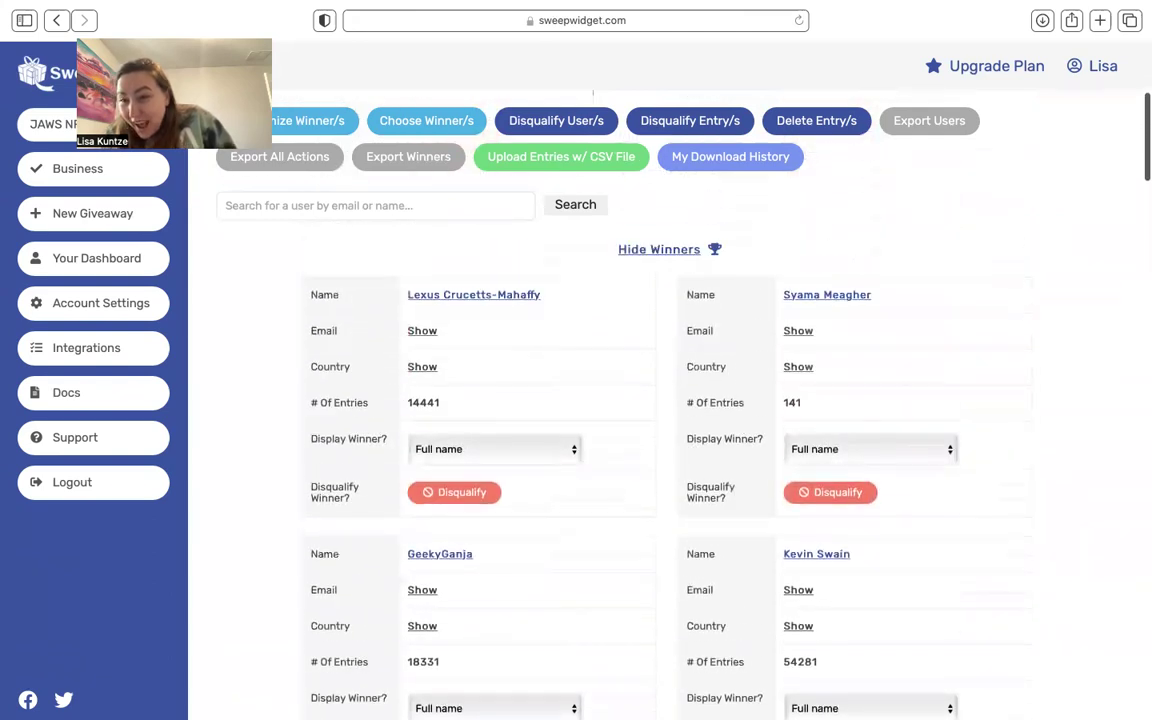
{"action": "scroll", "coordinate": [615, 400], "scroll_direction": "up", "scroll_amount": 5}
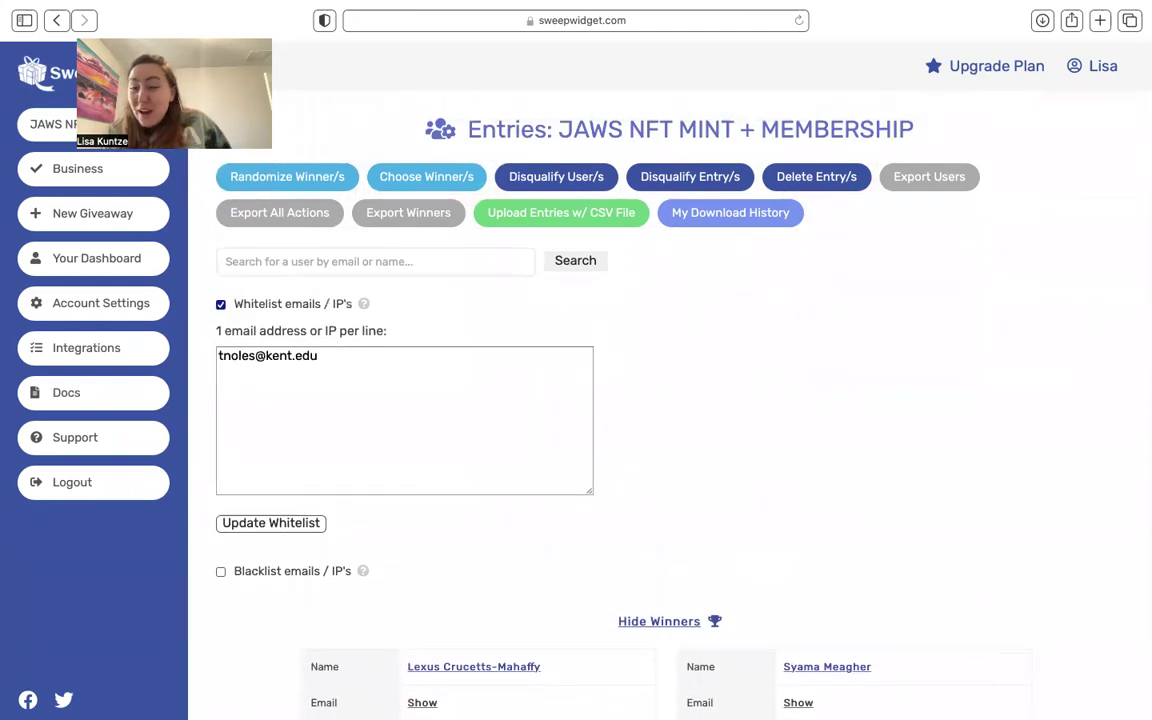
{"action": "scroll", "coordinate": [1133, 652], "scroll_direction": "down", "scroll_amount": 5}
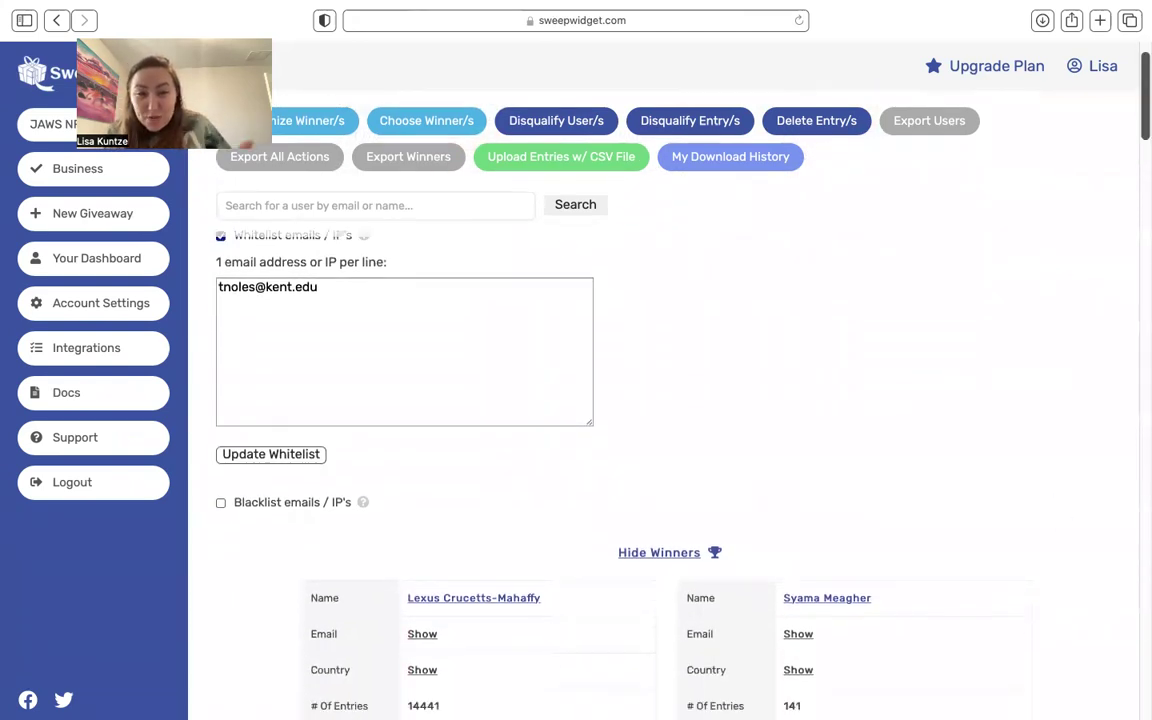
{"action": "scroll", "coordinate": [656, 400], "scroll_direction": "down", "scroll_amount": 5}
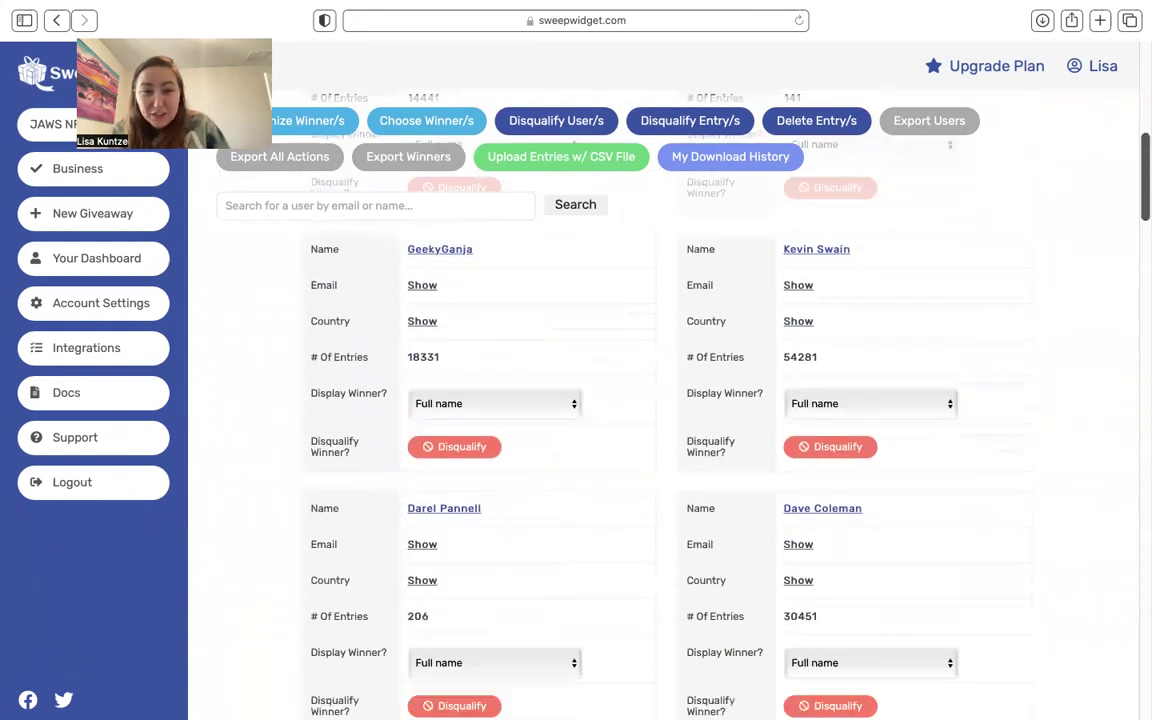
{"action": "scroll", "coordinate": [660, 450], "scroll_direction": "down", "scroll_amount": 2}
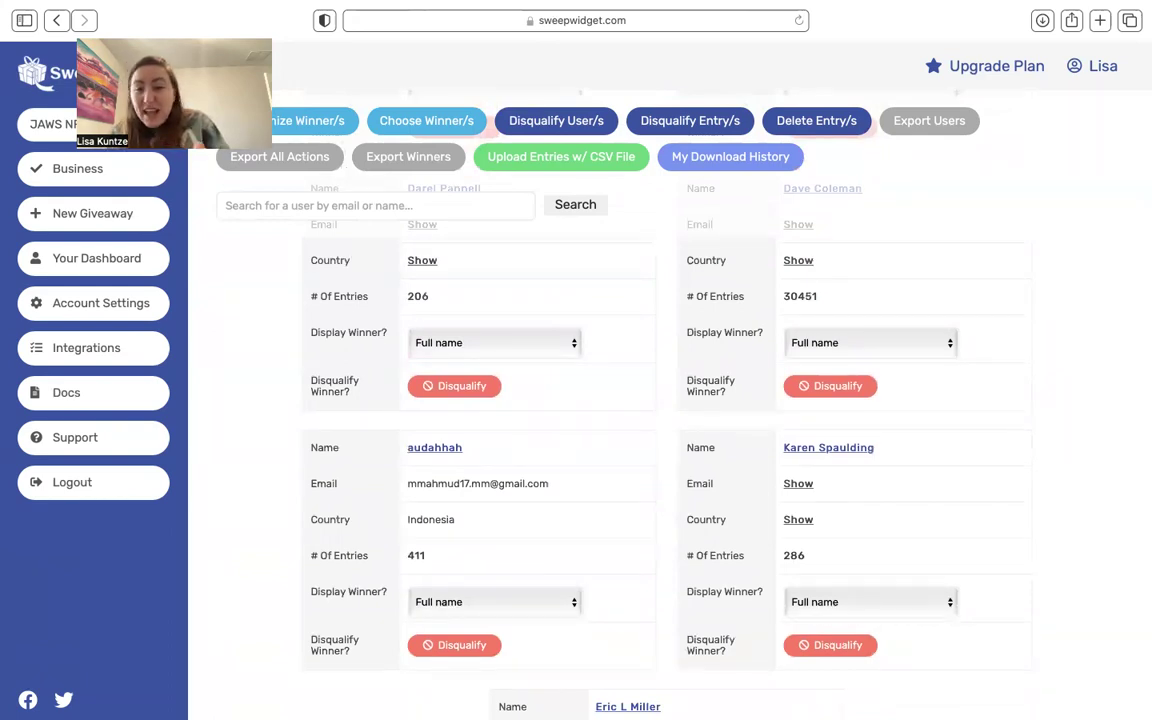
{"action": "scroll", "coordinate": [660, 400], "scroll_direction": "up", "scroll_amount": 4}
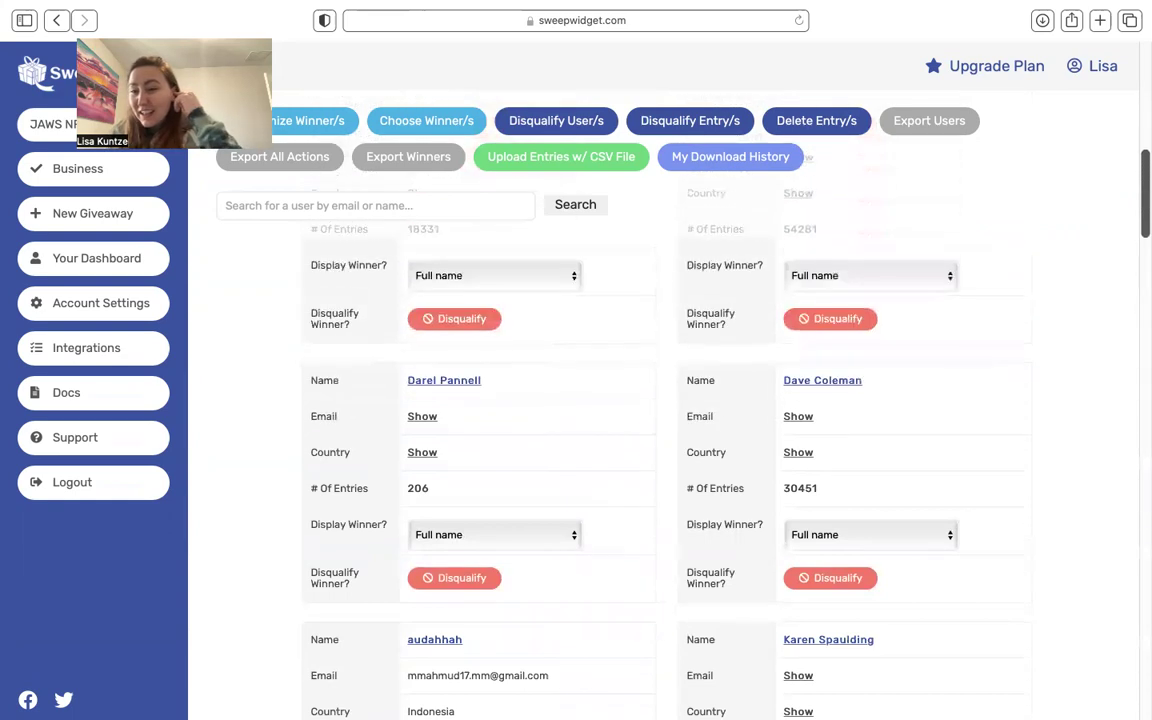
{"action": "scroll", "coordinate": [660, 400], "scroll_direction": "up", "scroll_amount": 8}
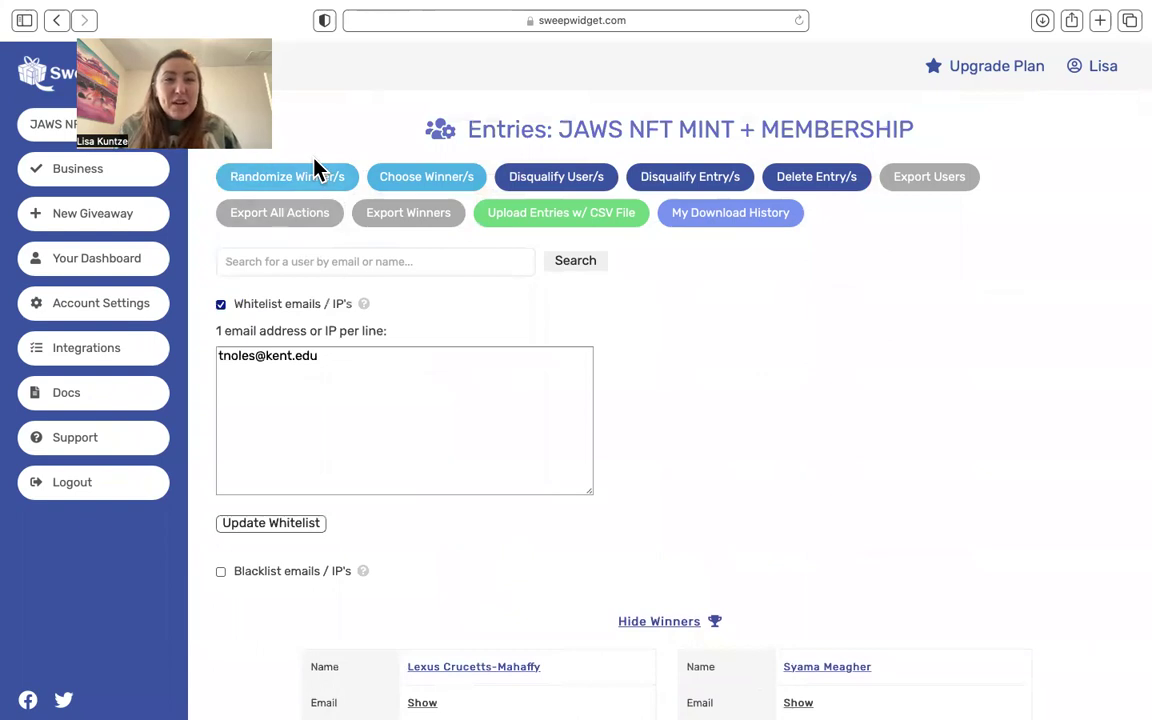
- Randomly draw 1 additional winner from participants having greater than or equal to 2000 entries
{"action": "left_click", "coordinate": [308, 183]}
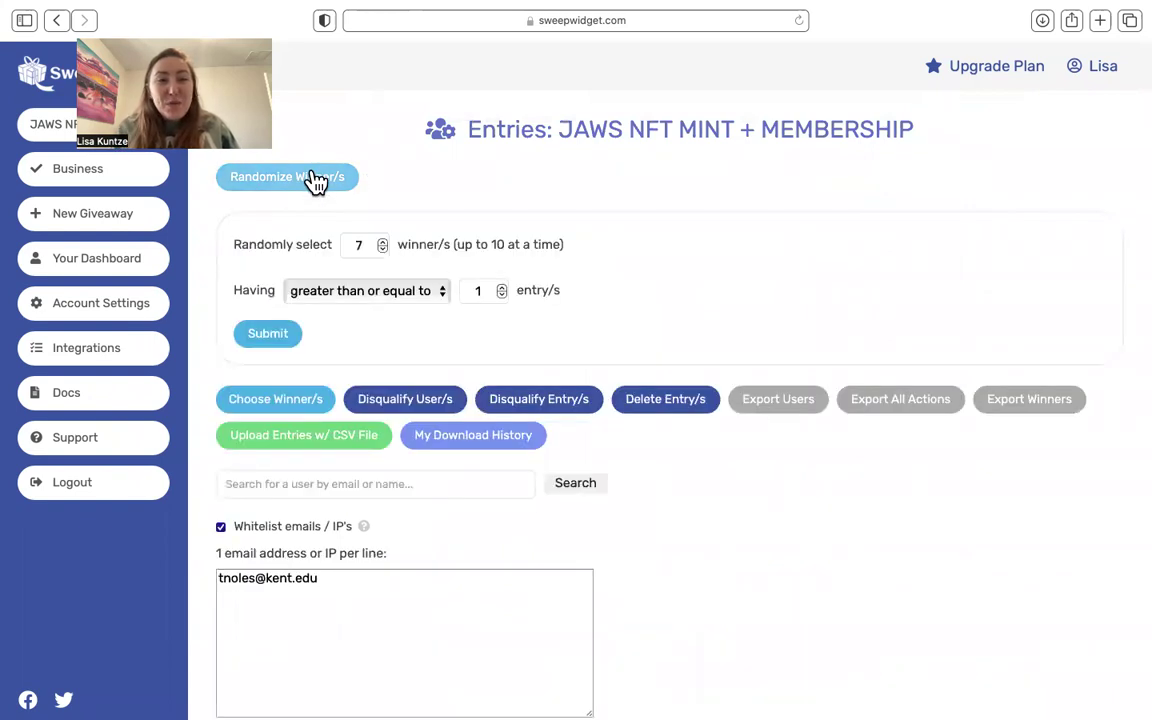
{"action": "left_click_drag", "start_coordinate": [381, 250], "coordinate": [381, 250]}
{"action": "left_click", "coordinate": [481, 292]}
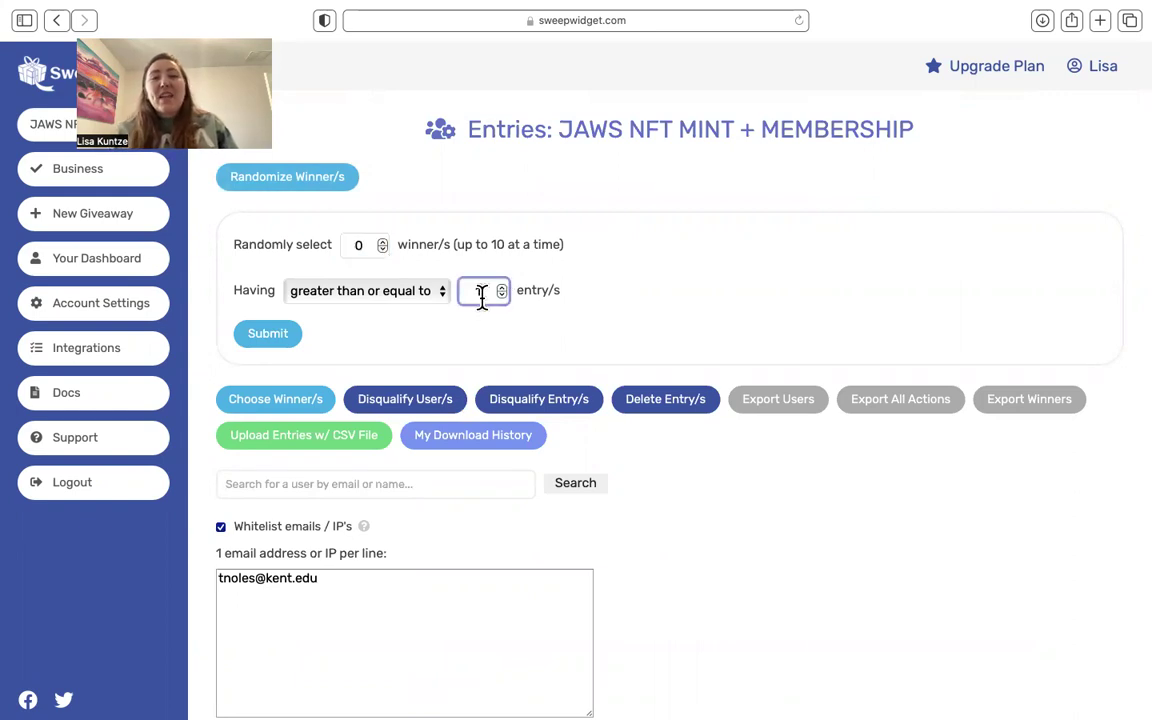
{"action": "key", "text": "BackSpace"}
{"action": "type", "text": "2000"}
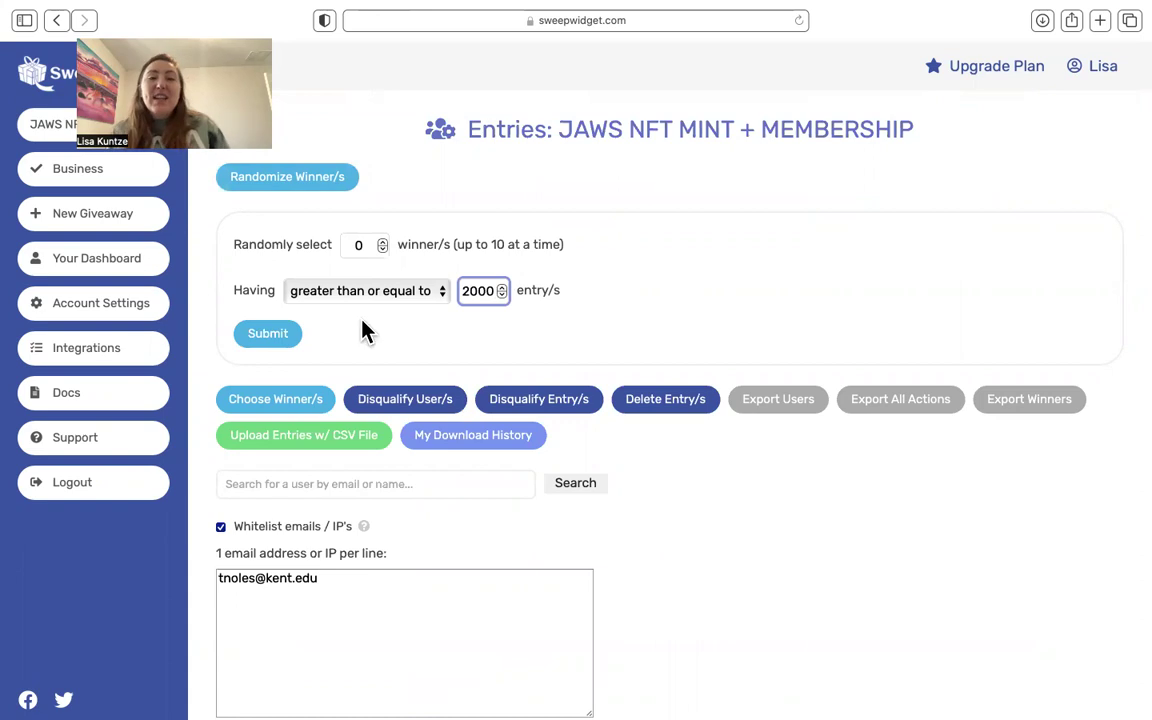
{"action": "left_click", "coordinate": [416, 360]}
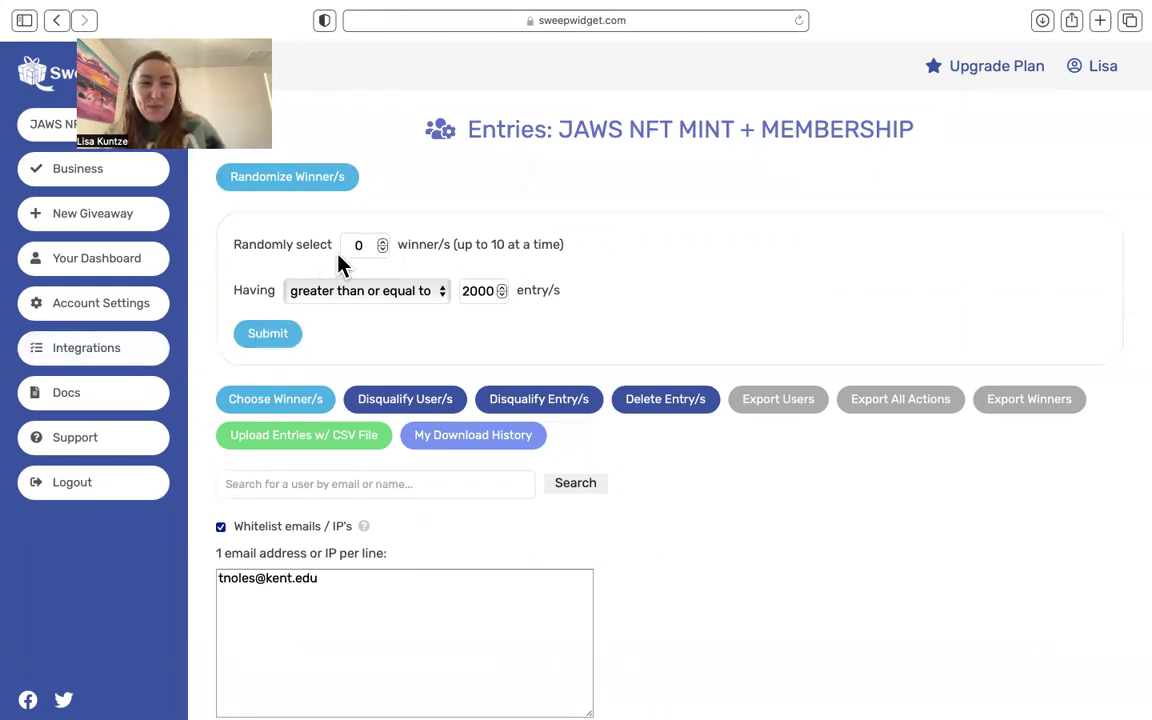
{"action": "left_click", "coordinate": [383, 241]}
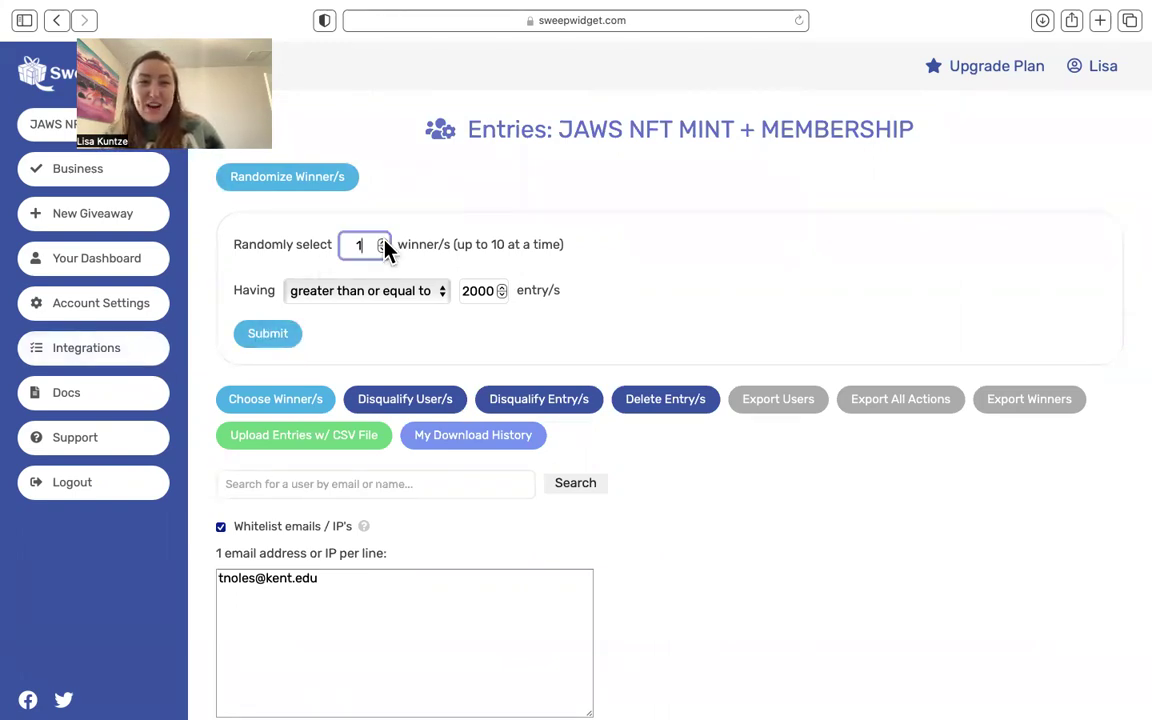
{"action": "left_click", "coordinate": [285, 335]}
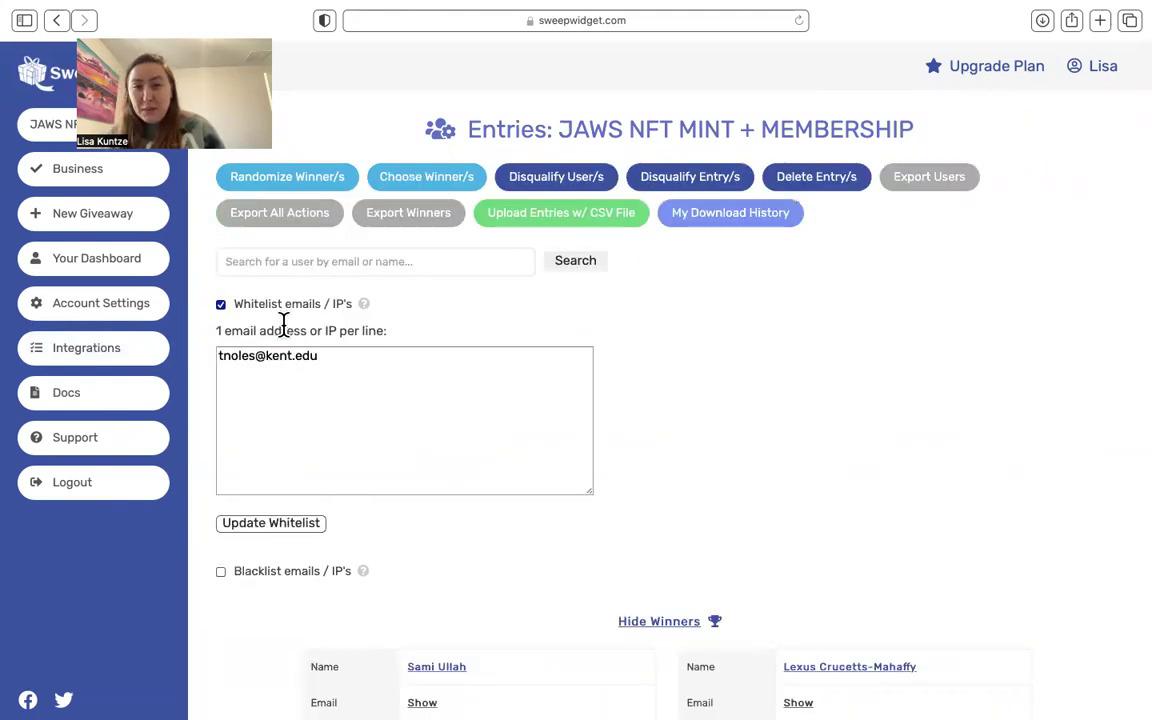
- Set the newly drawn winner's display to Full name and reveal that winner's e-mail and country
{"action": "scroll", "coordinate": [936, 528], "scroll_direction": "down", "scroll_amount": 4}
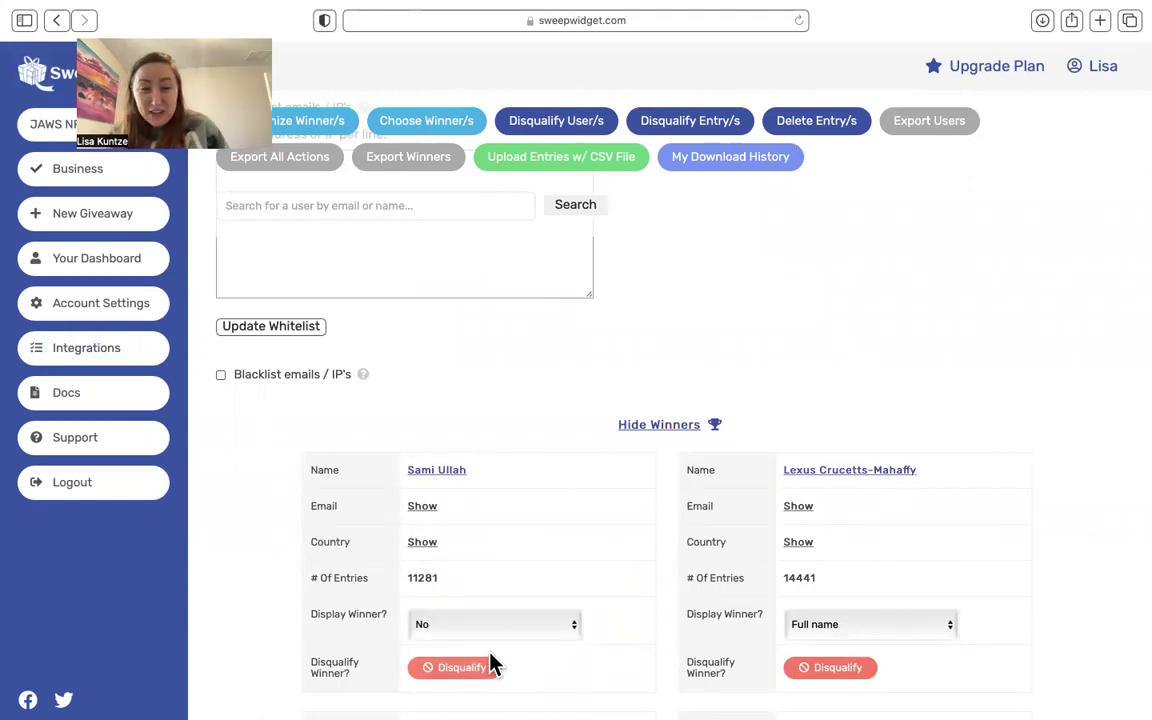
{"action": "left_click", "coordinate": [505, 625]}
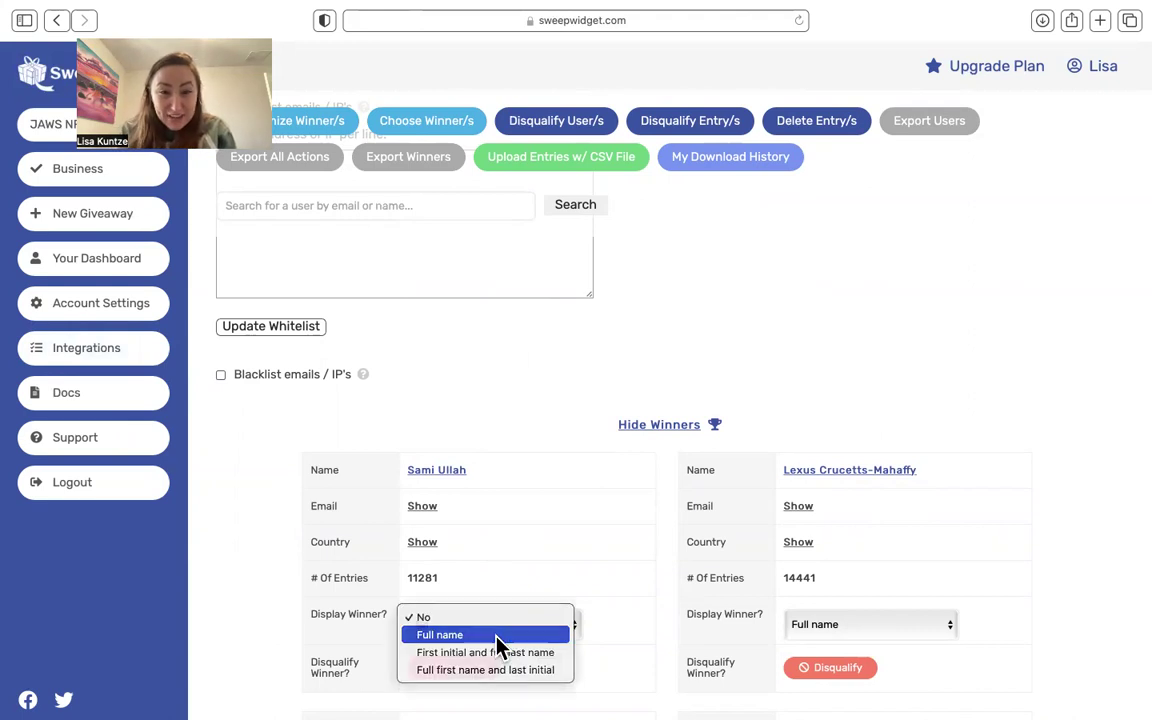
{"action": "left_click", "coordinate": [497, 636]}
{"action": "left_click", "coordinate": [716, 385]}
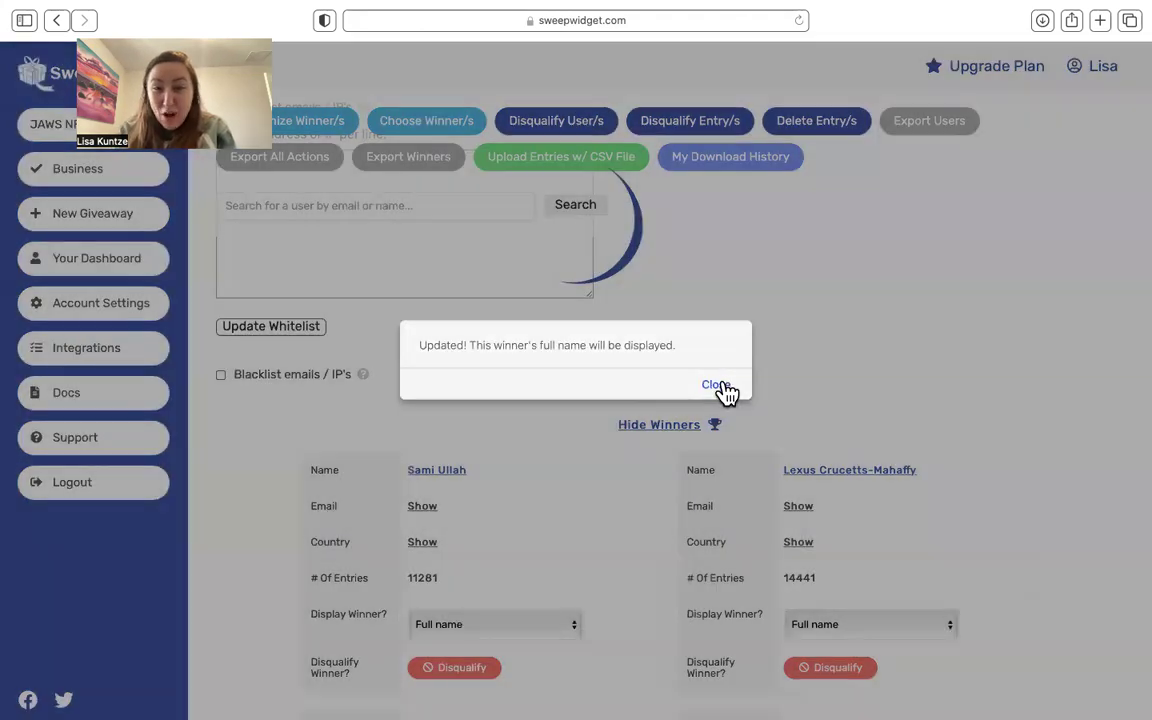
{"action": "left_click", "coordinate": [424, 508]}
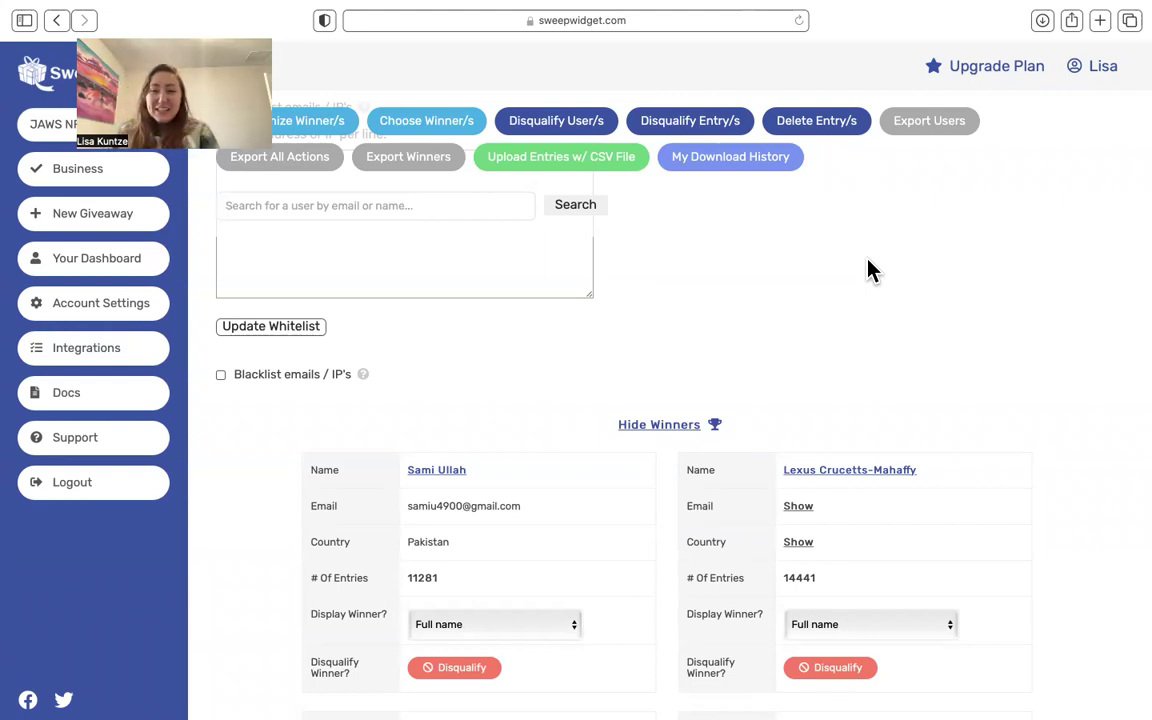
{"action": "scroll", "coordinate": [868, 270], "scroll_direction": "down", "scroll_amount": 5}
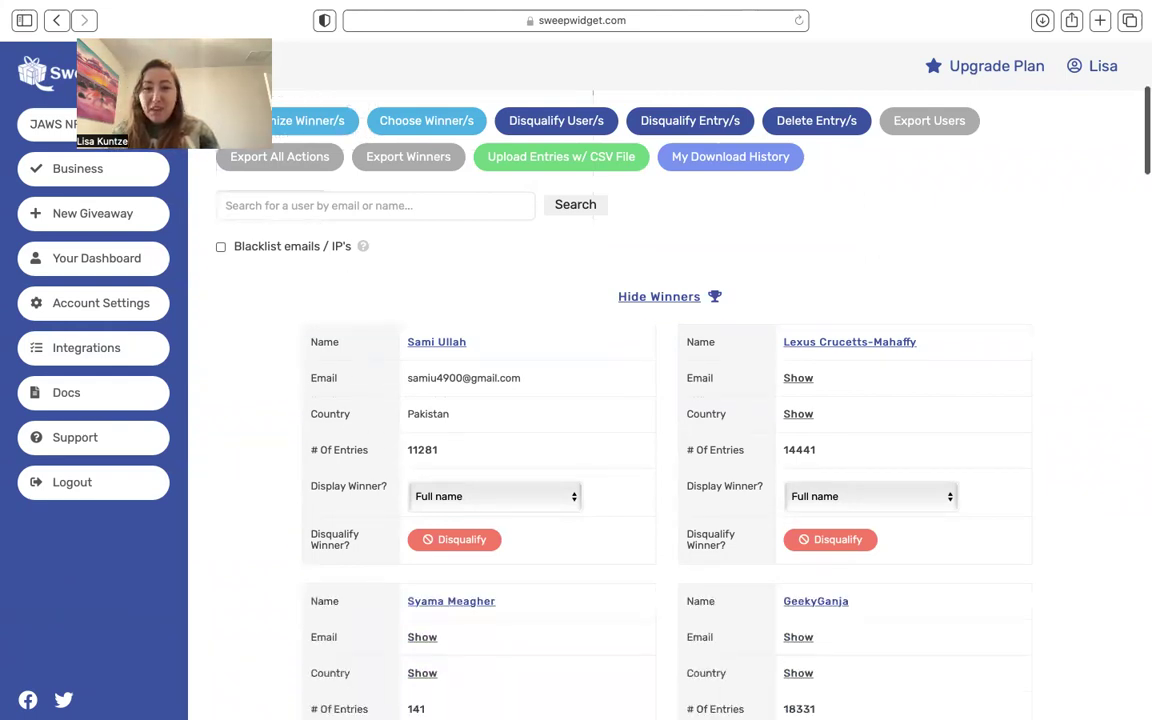
{"action": "scroll", "coordinate": [641, 400], "scroll_direction": "down", "scroll_amount": 1}
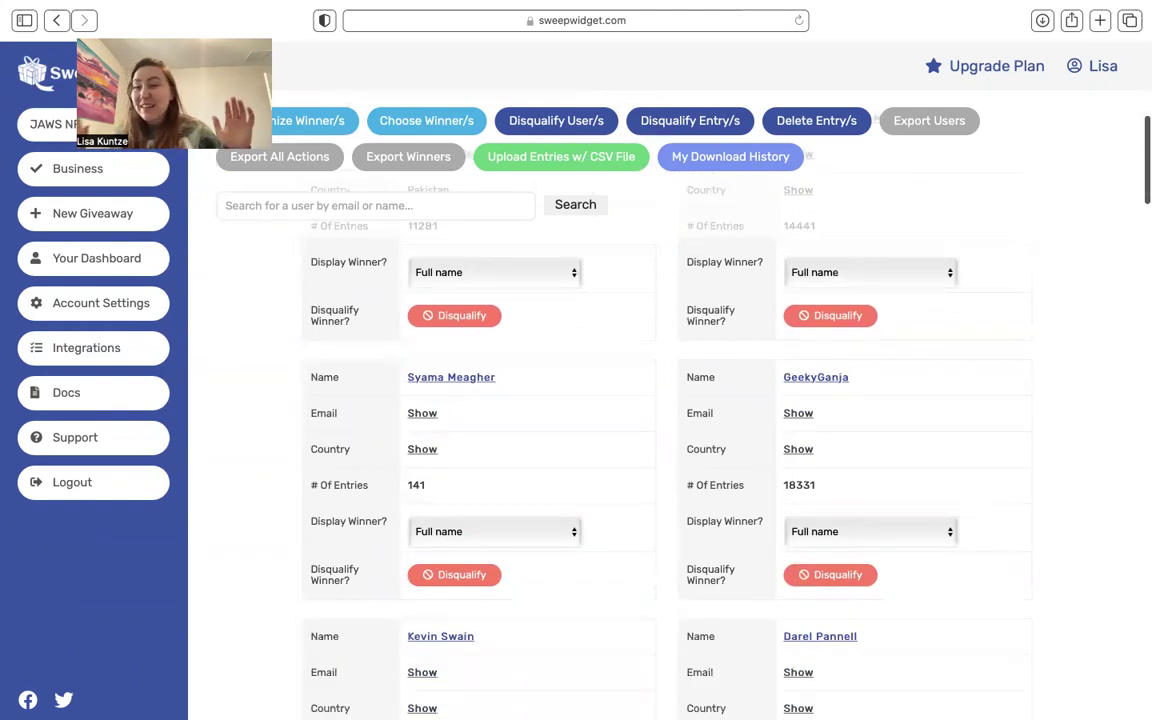